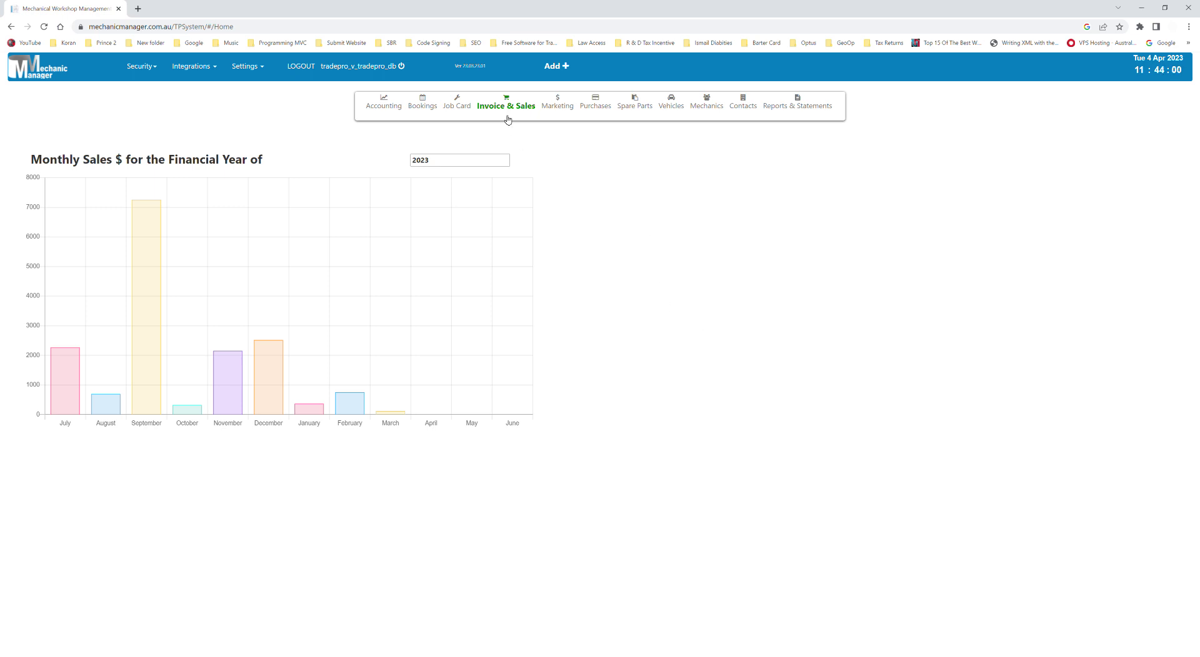
Step: Start a new invoice for the Holden Commodore and set its next service date six months ahead
left_click(508, 117)
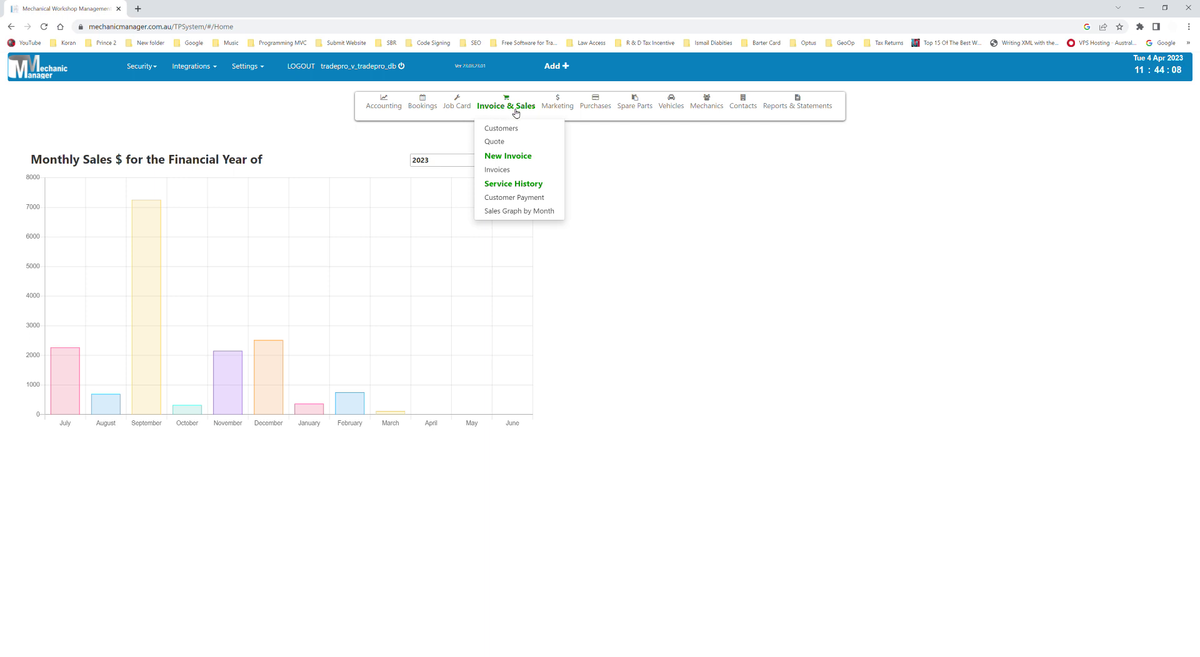
left_click(517, 158)
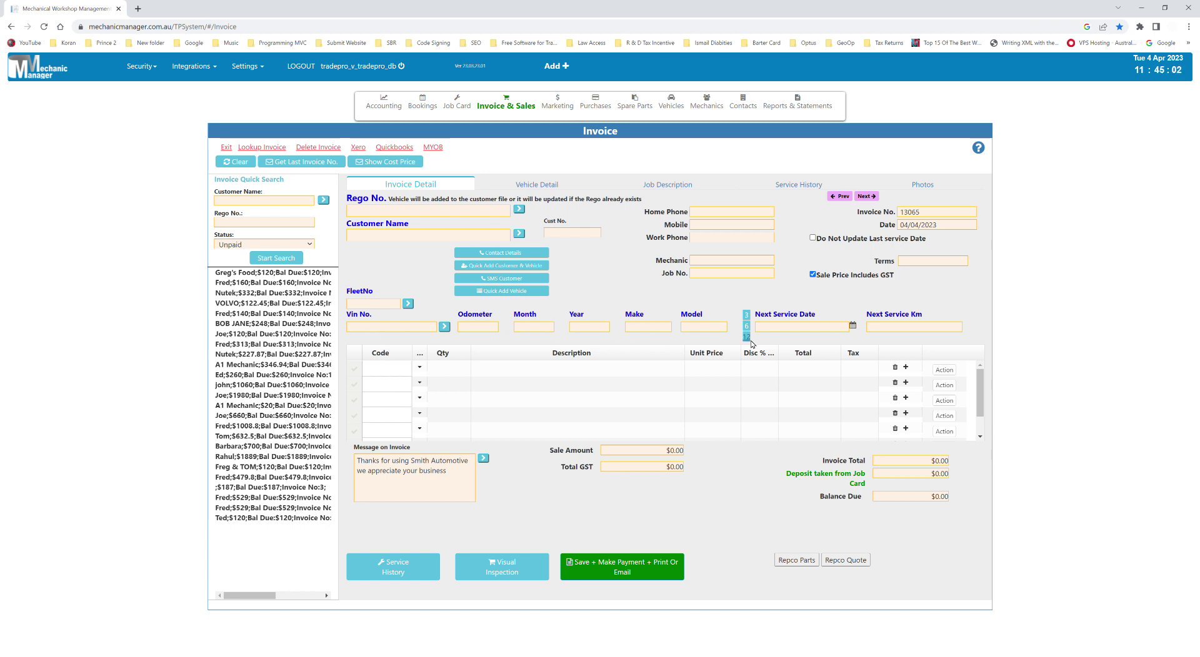
left_click(368, 214)
type("a")
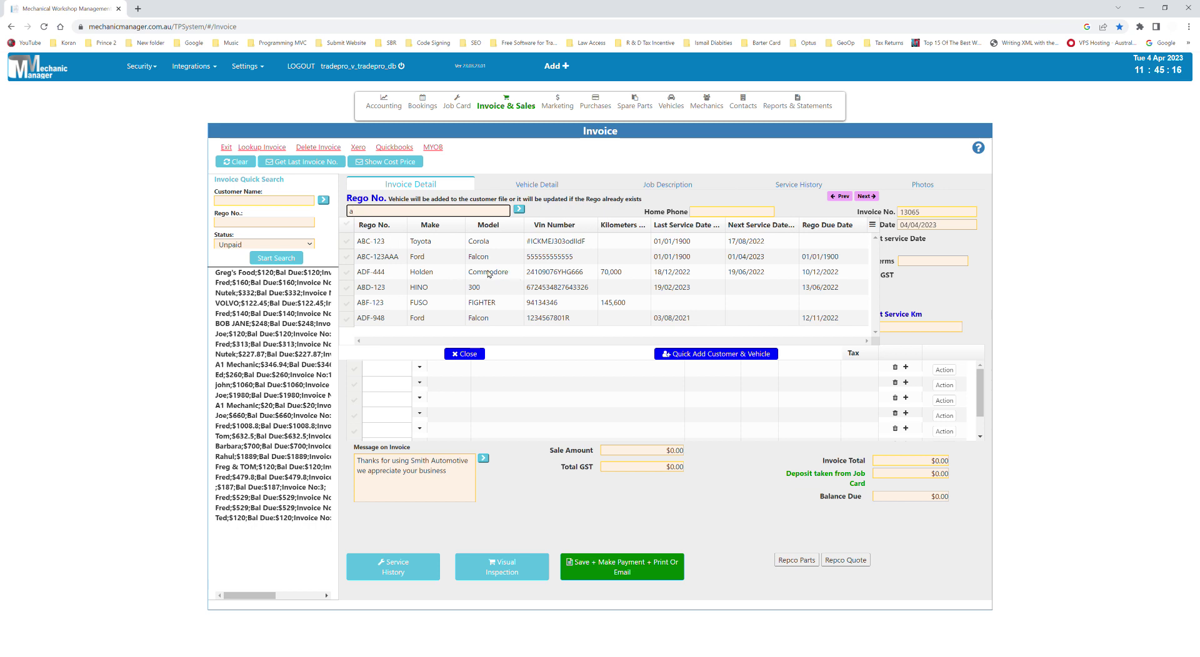
left_click(428, 273)
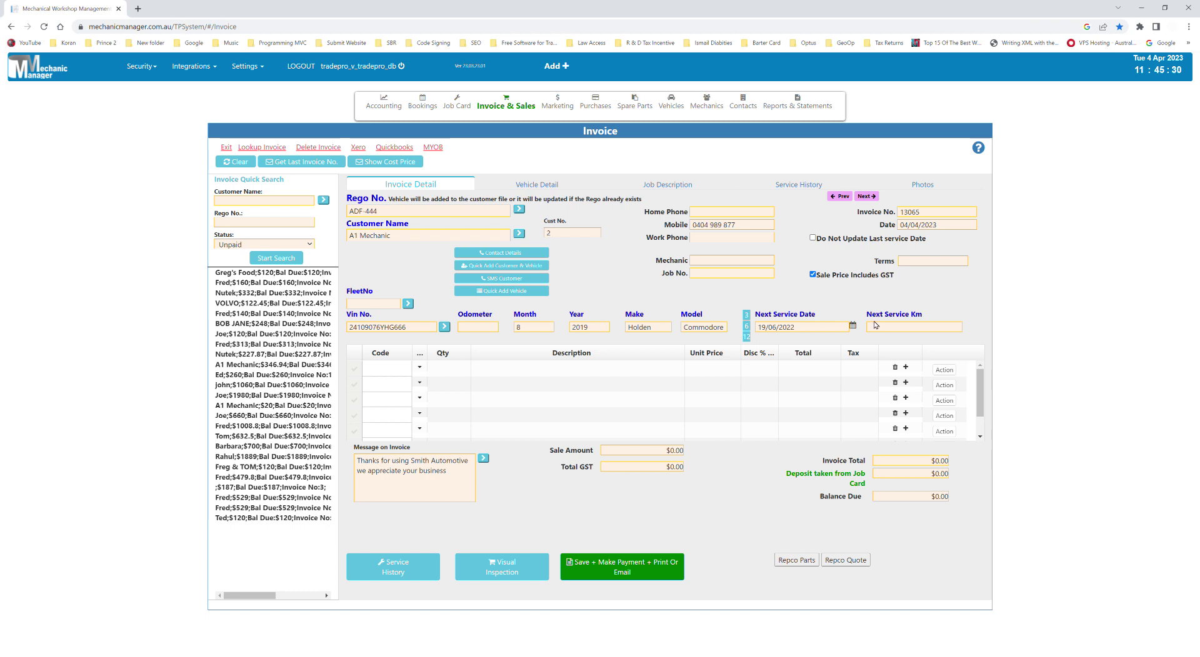
left_click(747, 327)
Step: Add the Burson air filter (code A360) and Labour (code 1) as line items on the invoice
left_click(401, 373)
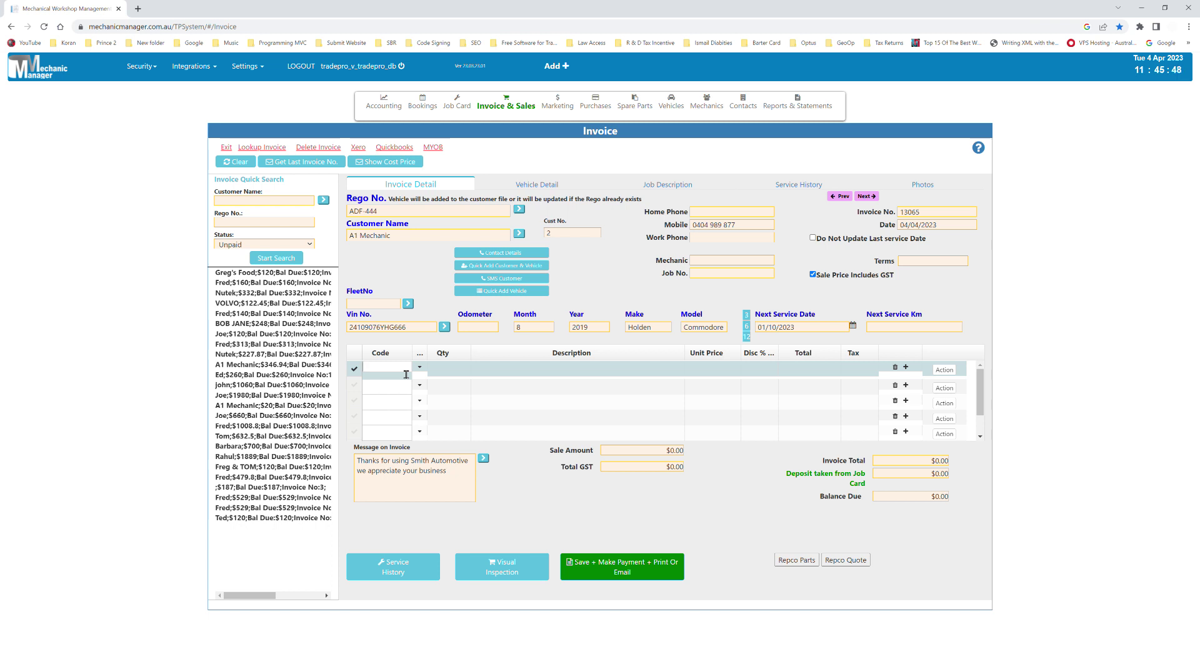
type("a")
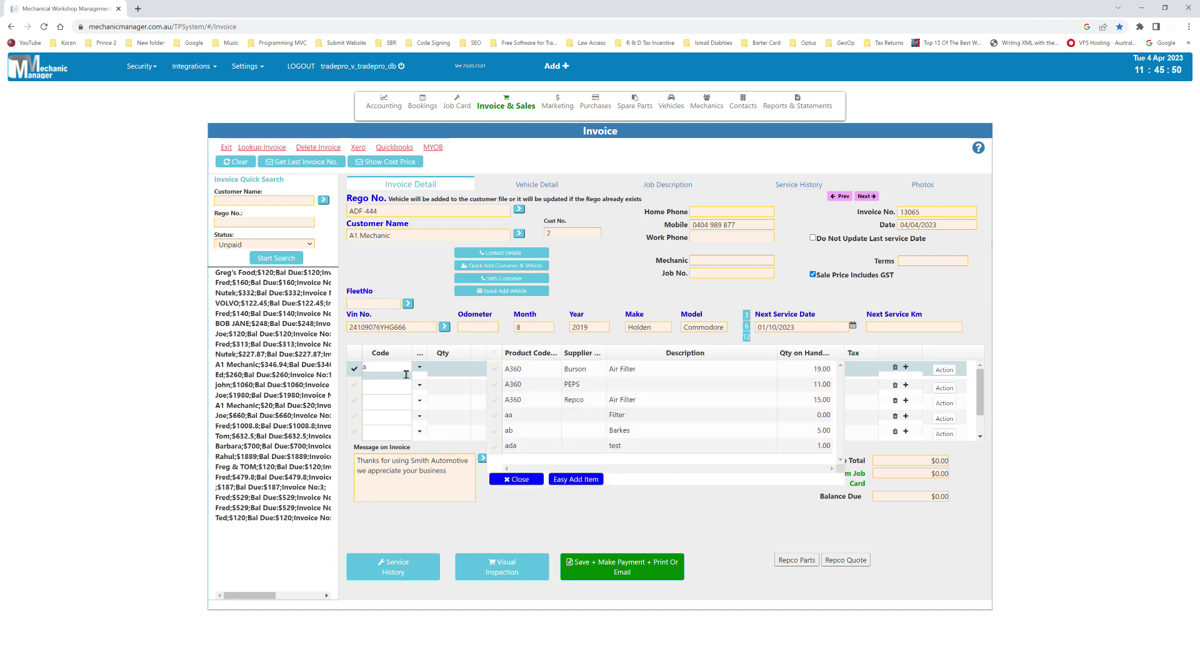
left_click(579, 370)
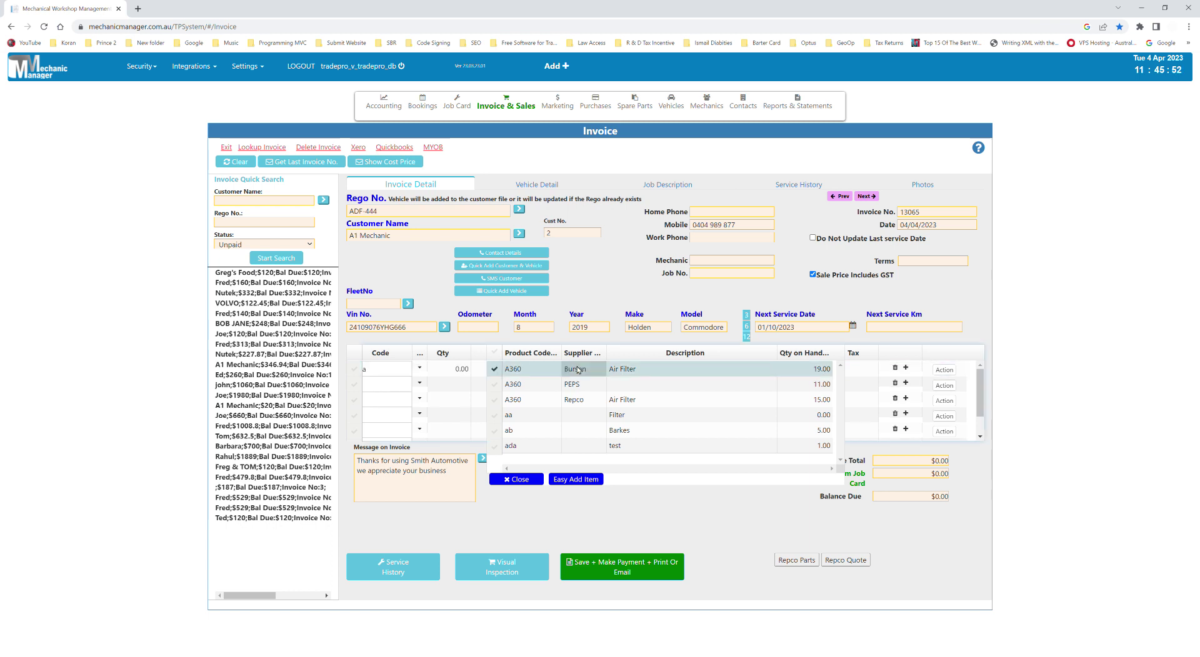
left_click(391, 389)
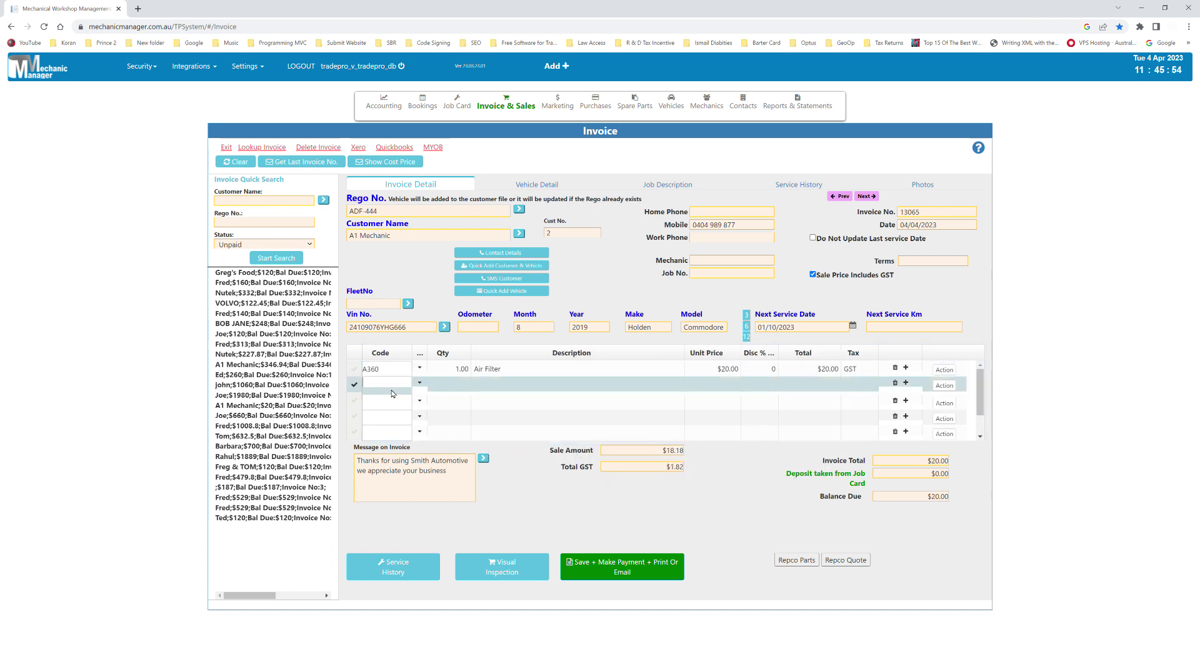
type("1")
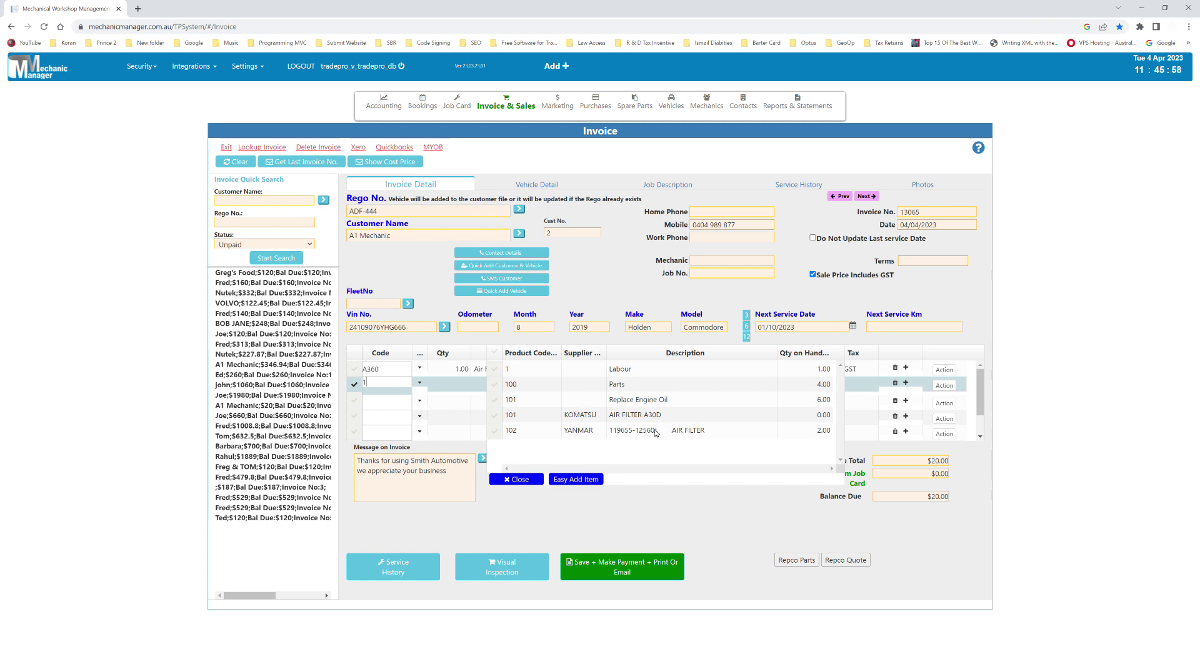
left_click(618, 370)
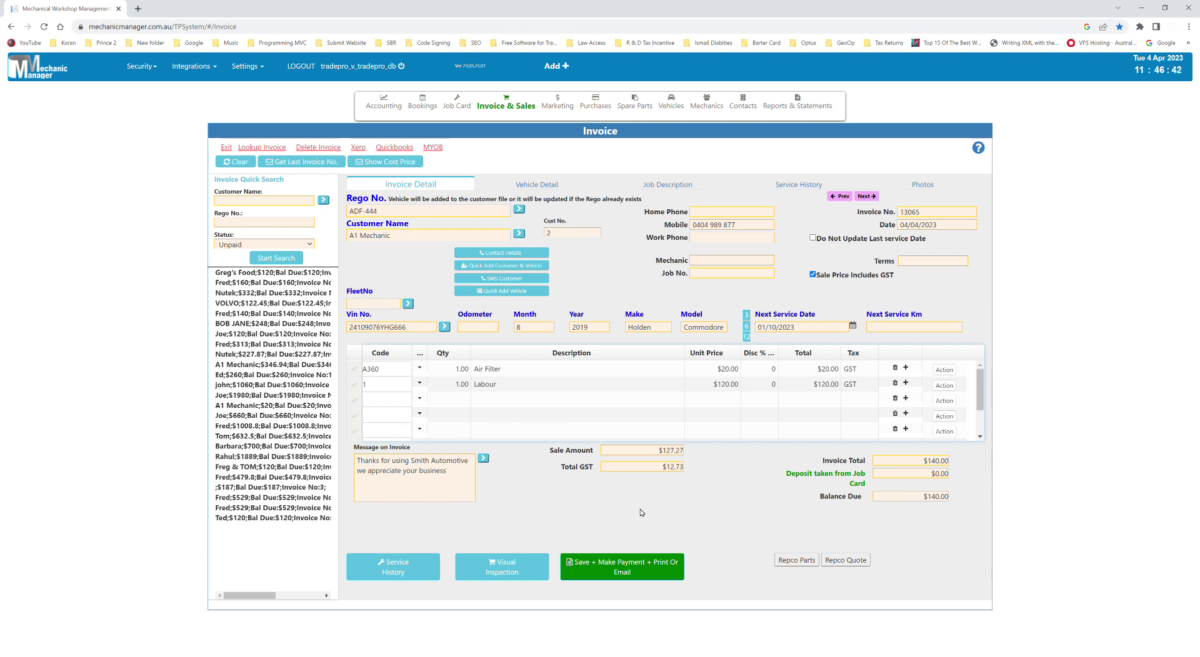
Step: Save the invoice as a credit sale with the Visa payment amount set to 0
left_click(619, 572)
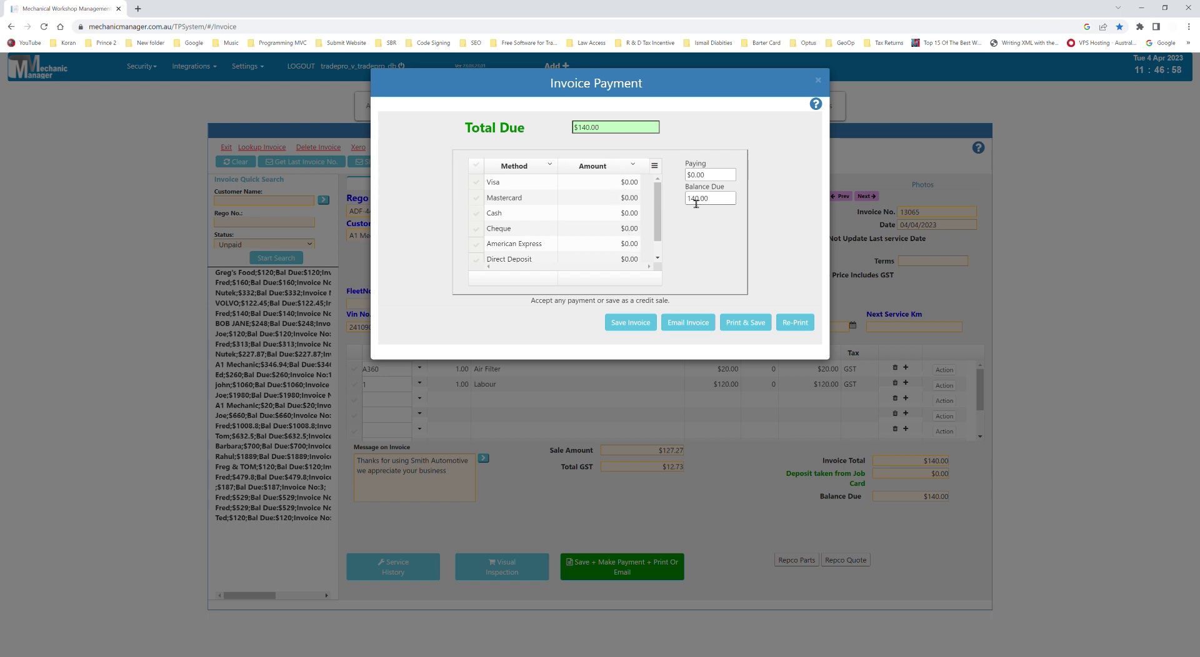
left_click_drag(698, 202, 750, 209)
left_click(627, 183)
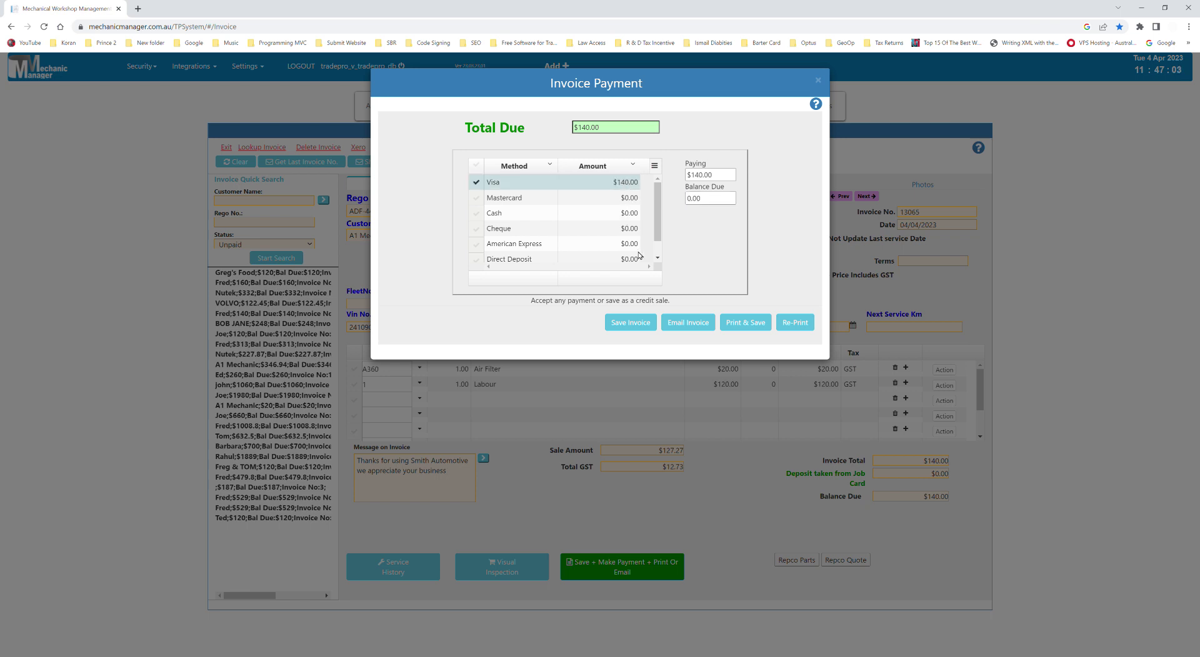
left_click(610, 185)
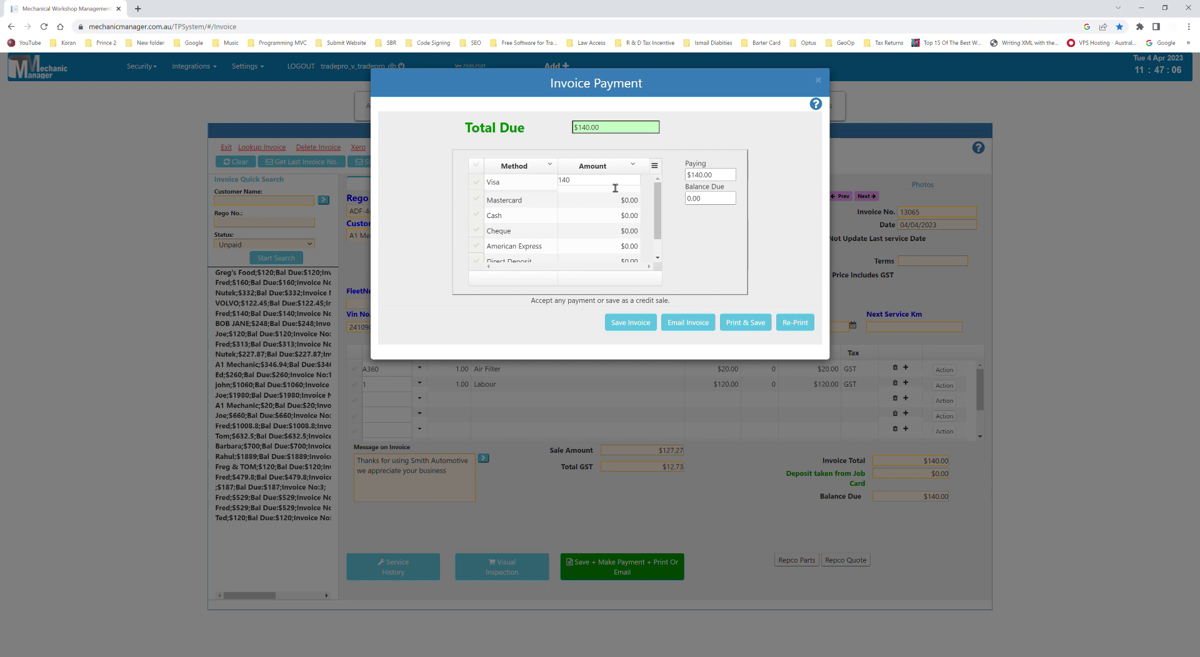
key("BackSpace")
key("BackSpace")
key("BackSpace")
type("0")
left_click(639, 324)
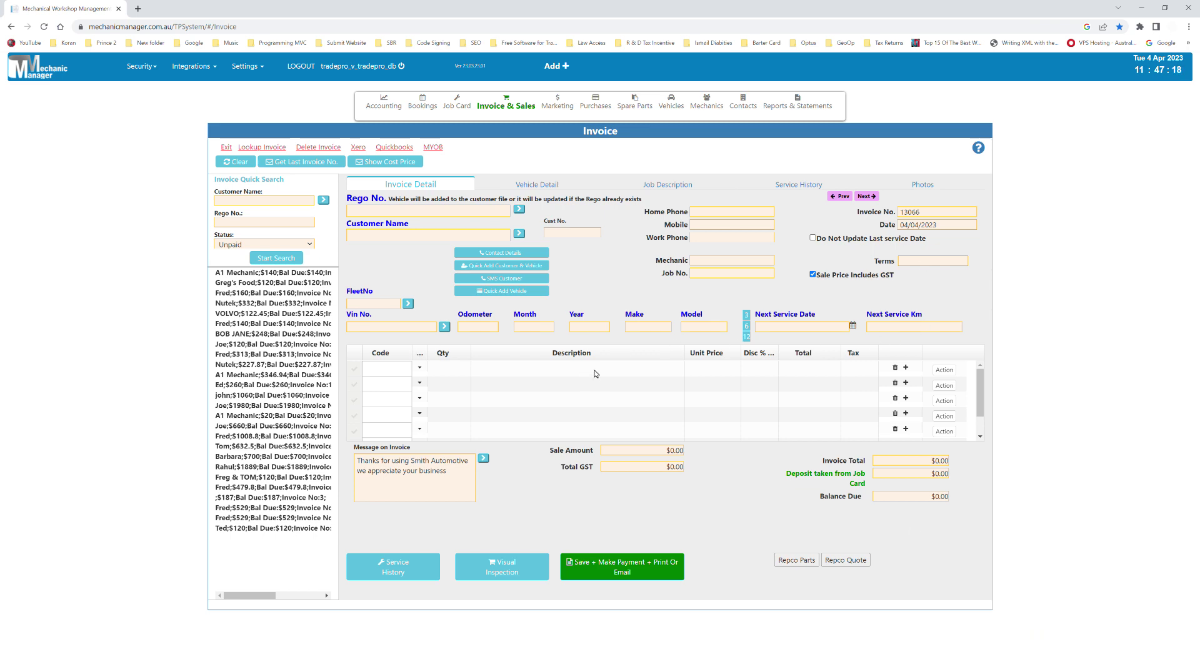
Step: Reopen the unpaid A1 Mechanic $140 invoice, record full payment by Visa, and print and save it with the changes
left_click(245, 275)
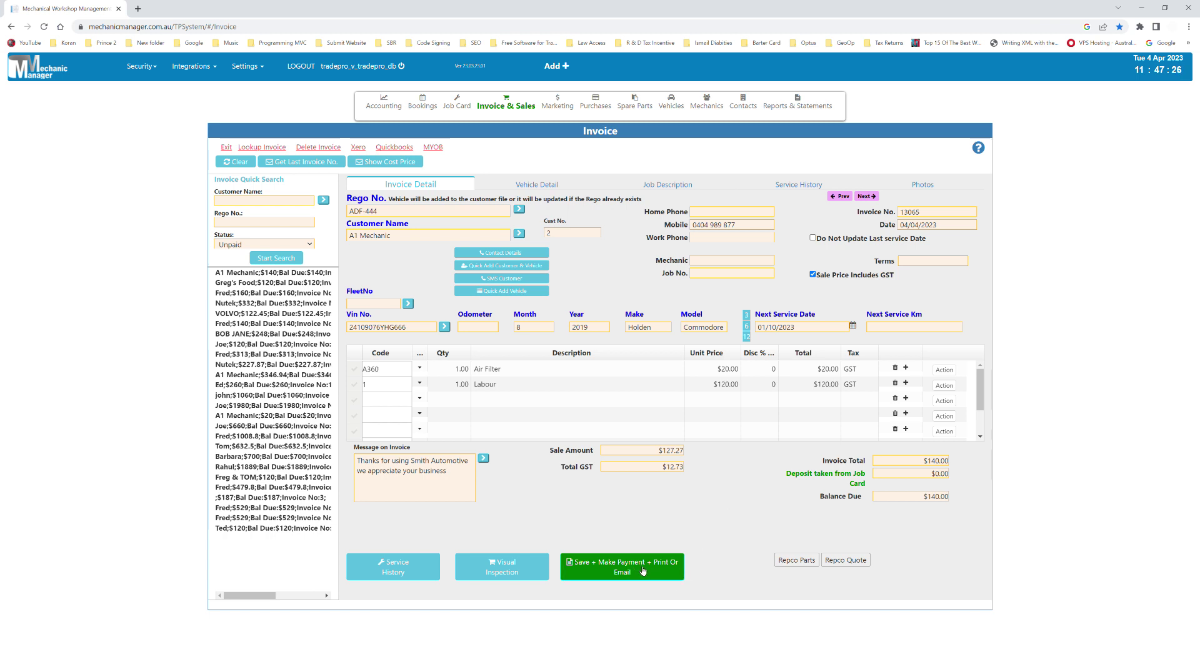
left_click(642, 571)
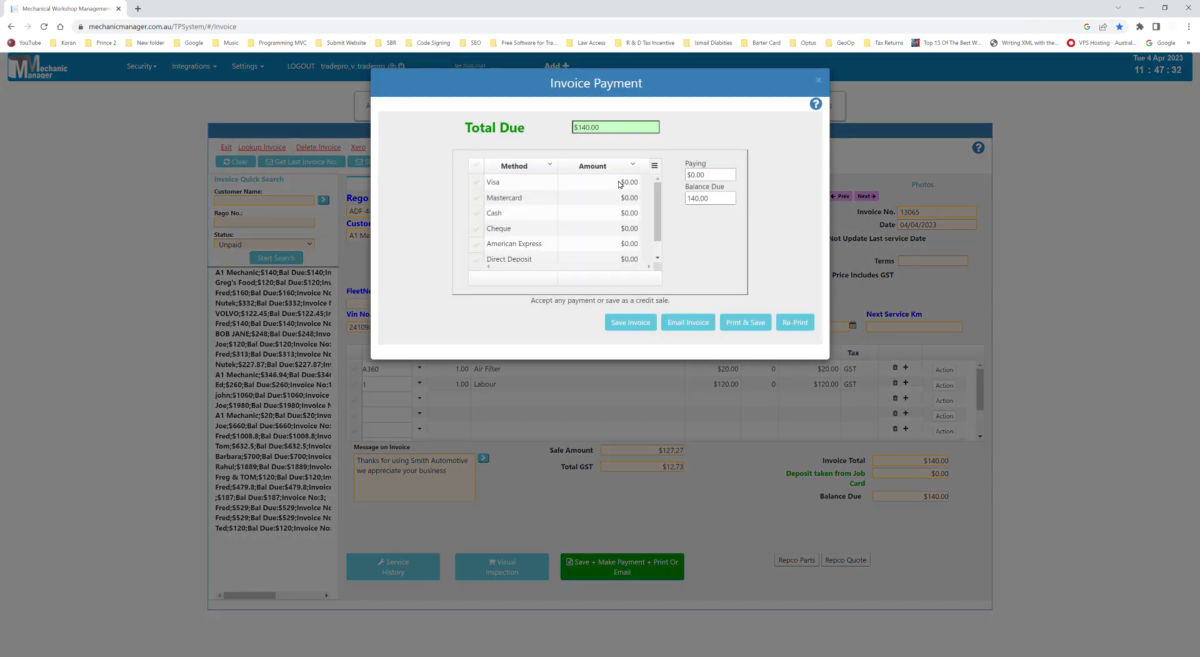
left_click(619, 184)
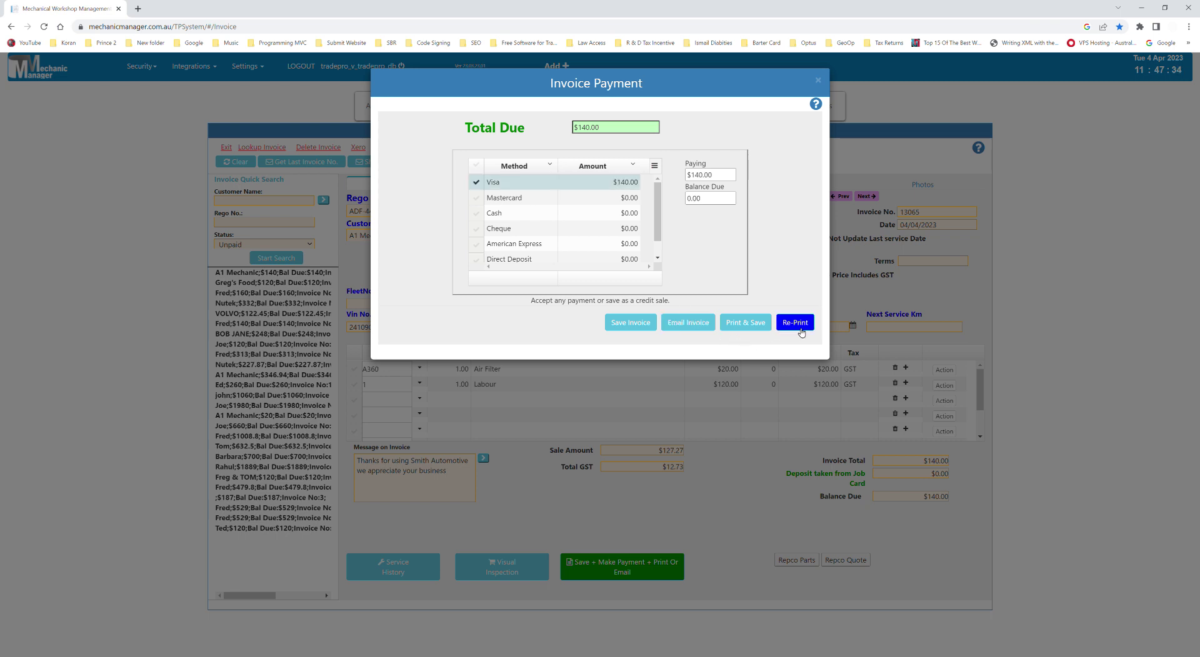
left_click(741, 324)
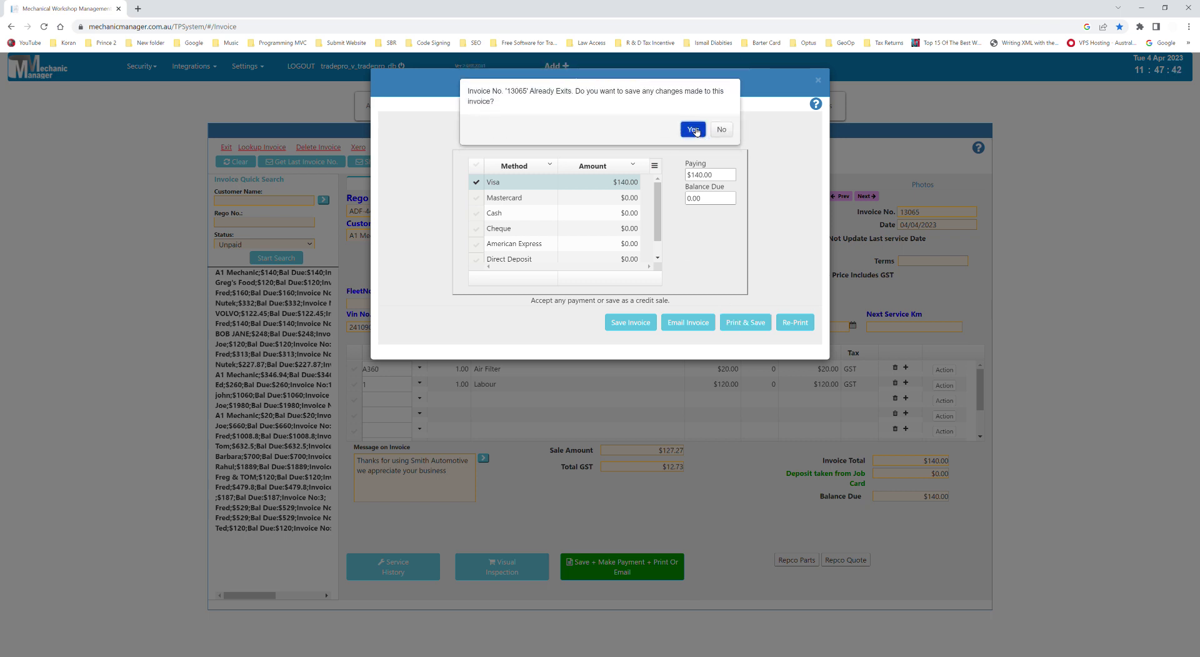
left_click(729, 133)
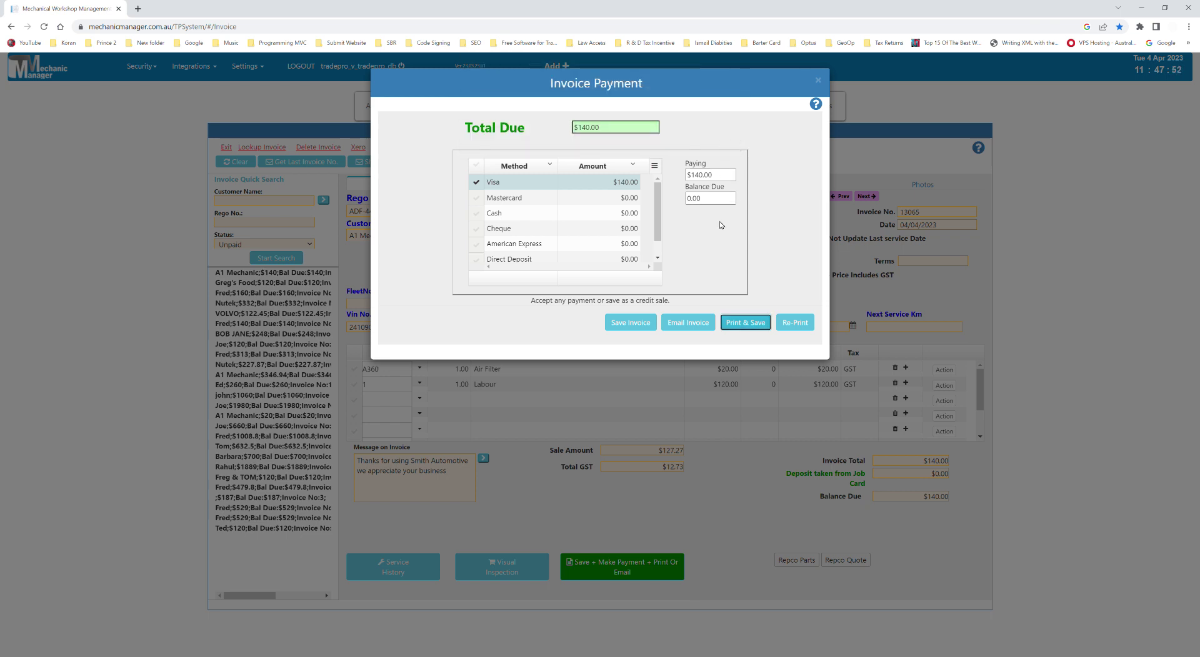
left_click(736, 324)
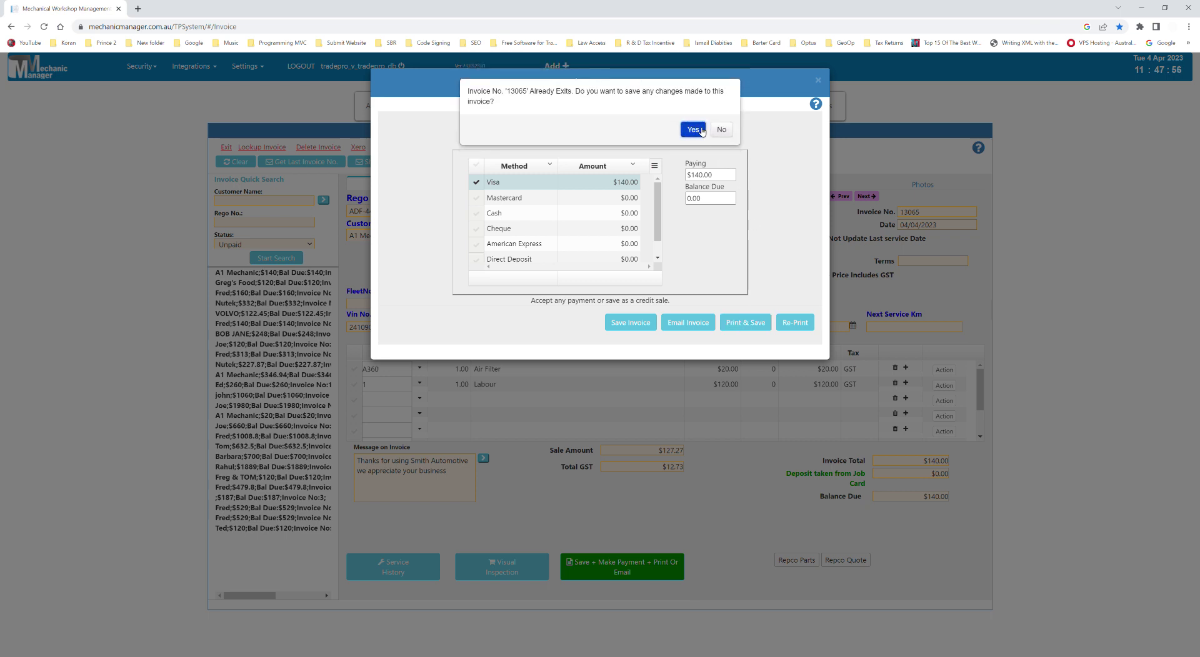
left_click(694, 129)
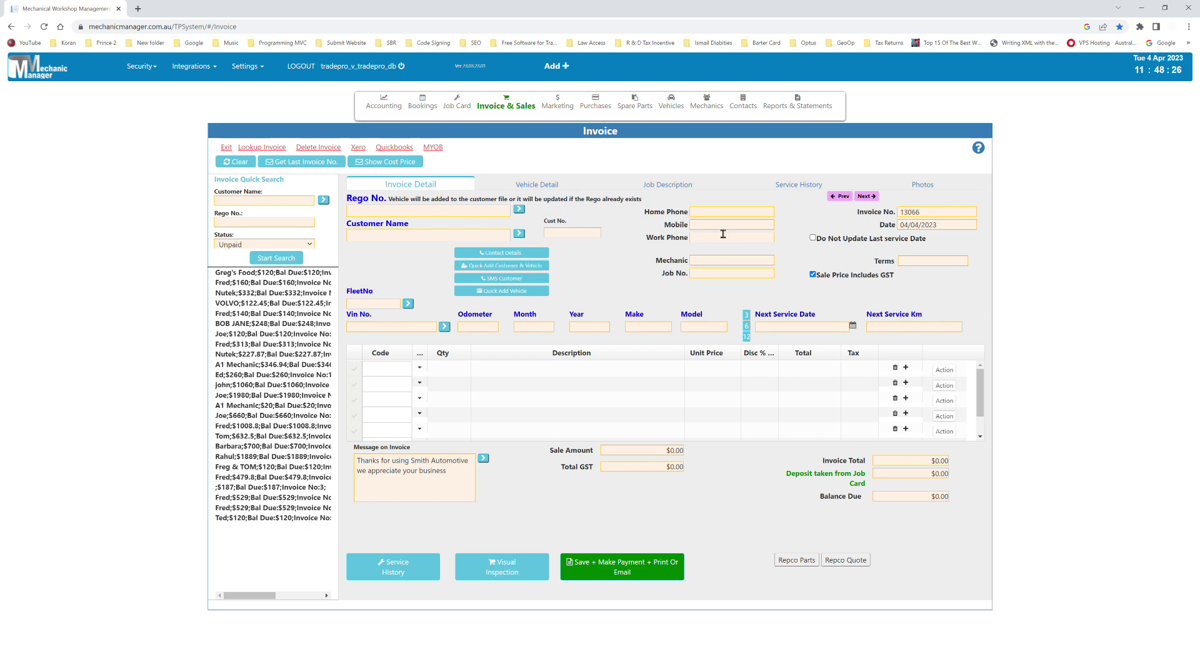
Step: Open the quick-create form for a new customer and vehicle and review its customer and vehicle fields
left_click(521, 267)
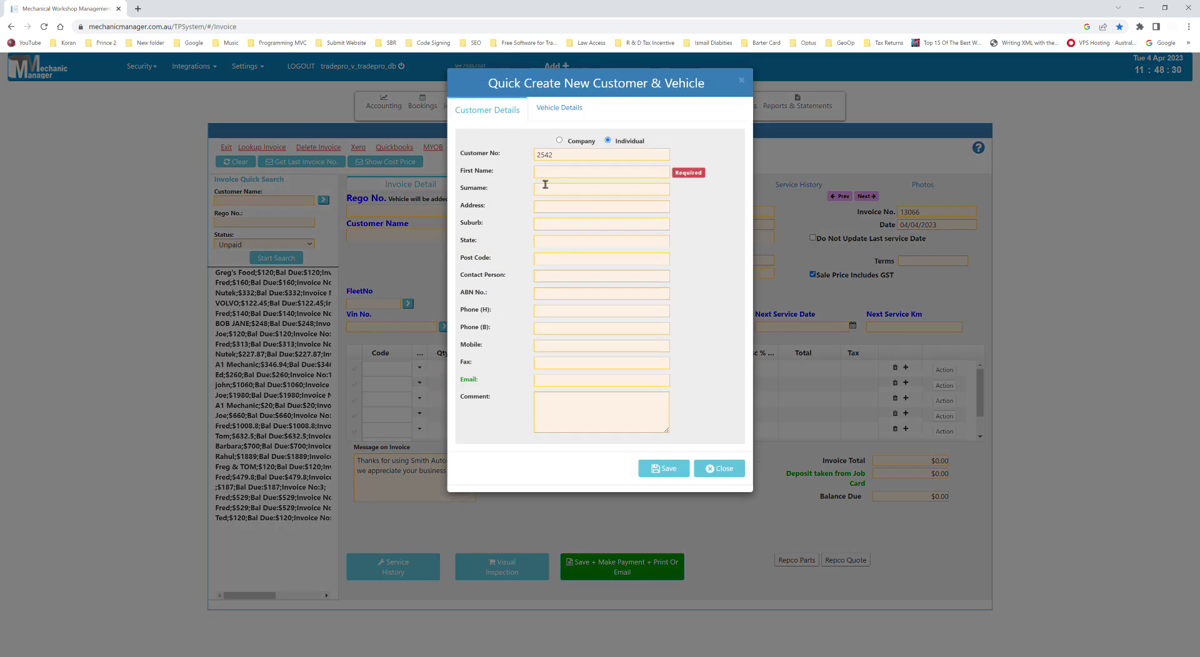
left_click(569, 110)
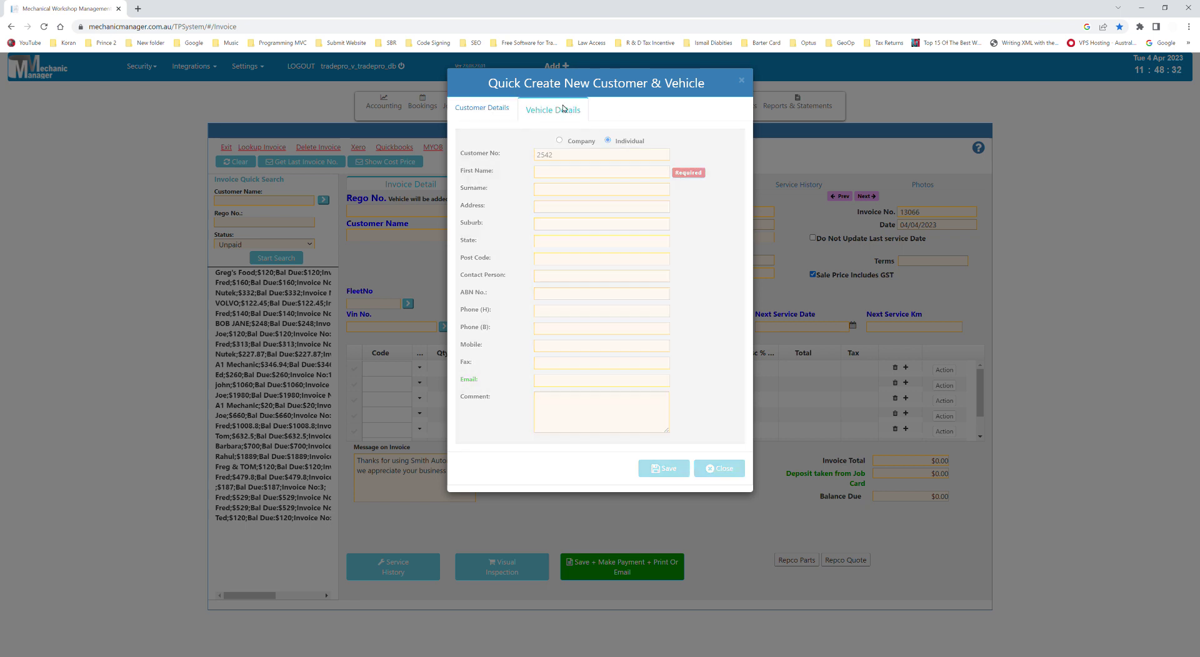
left_click(494, 110)
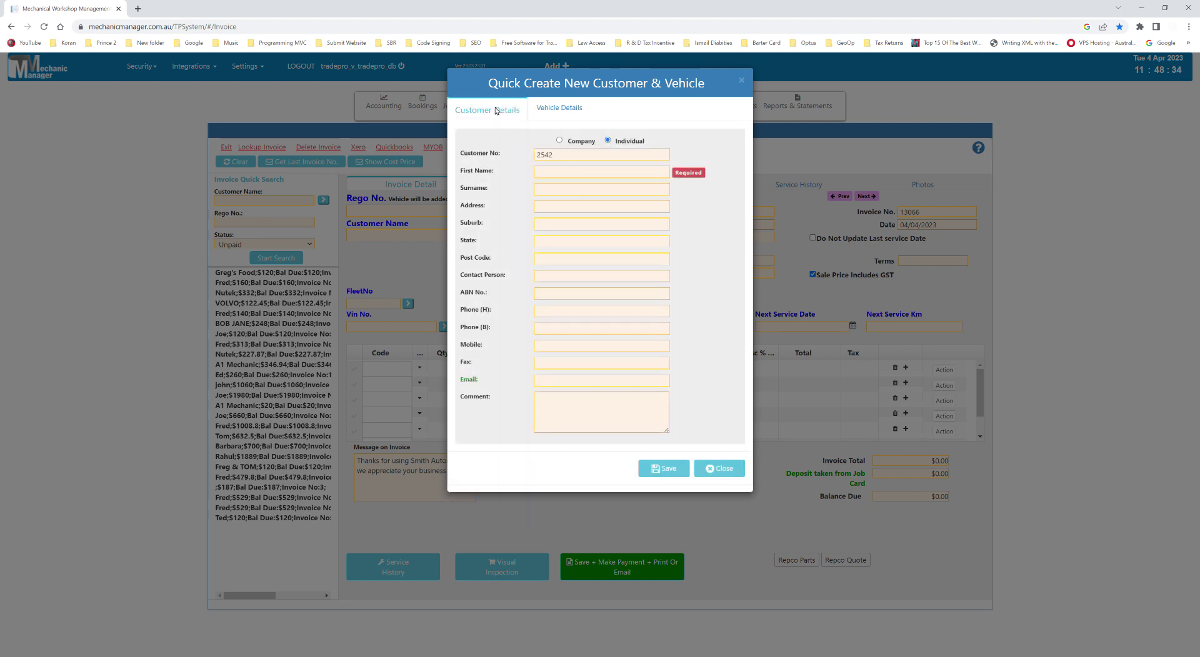
left_click(546, 113)
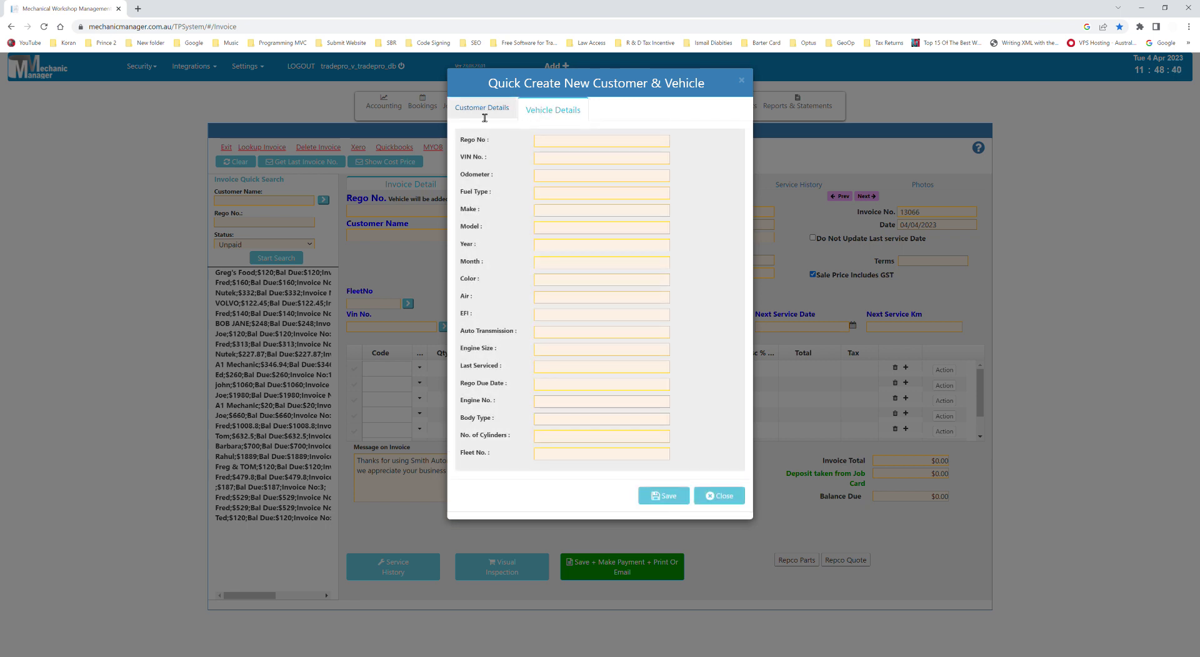
left_click(484, 118)
Step: Enter the new individual customer's first name and surname, and save the record to the invoice
left_click(561, 182)
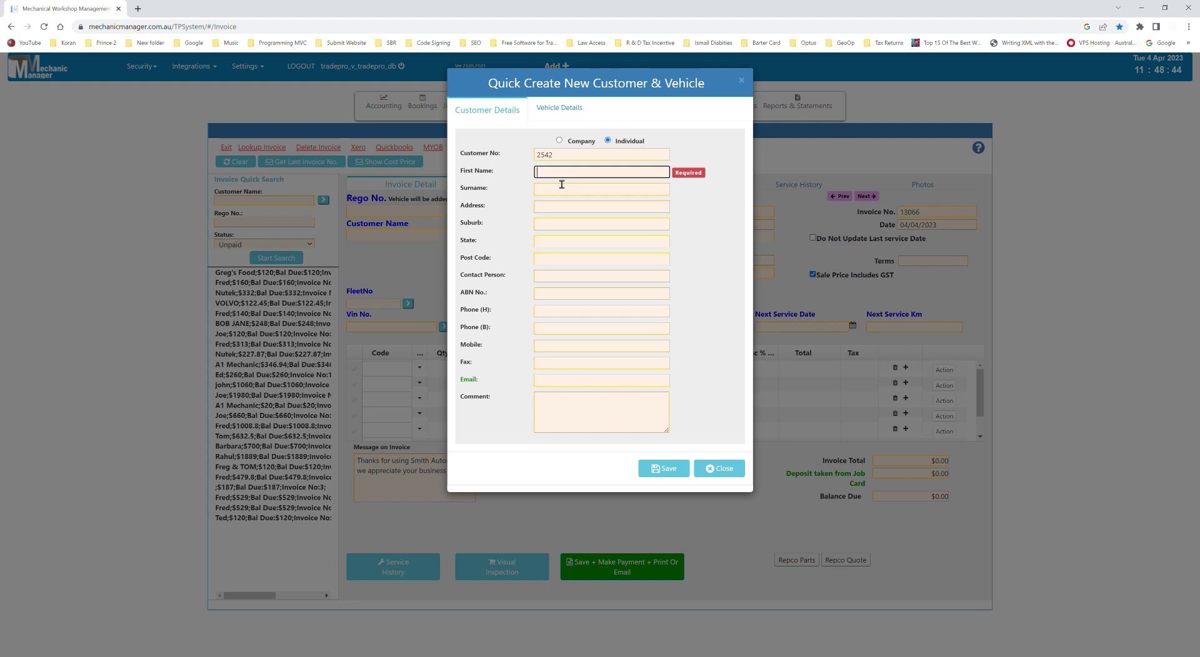
type("Peter")
left_click(563, 189)
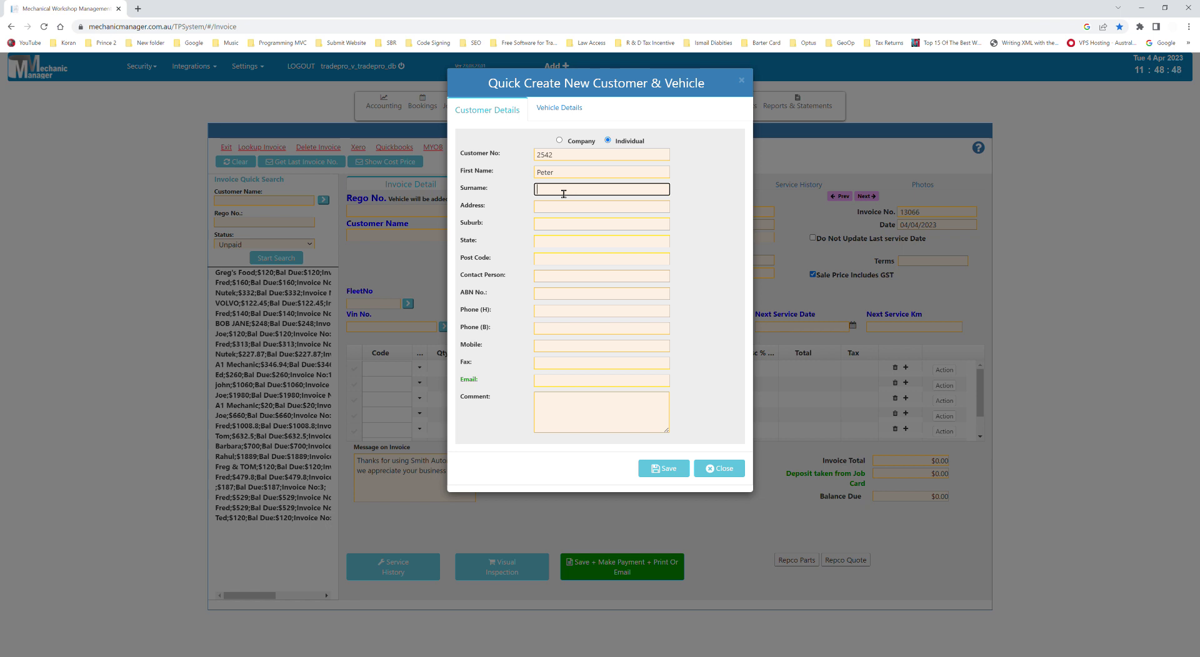
type("Jones")
left_click(554, 387)
left_click(587, 346)
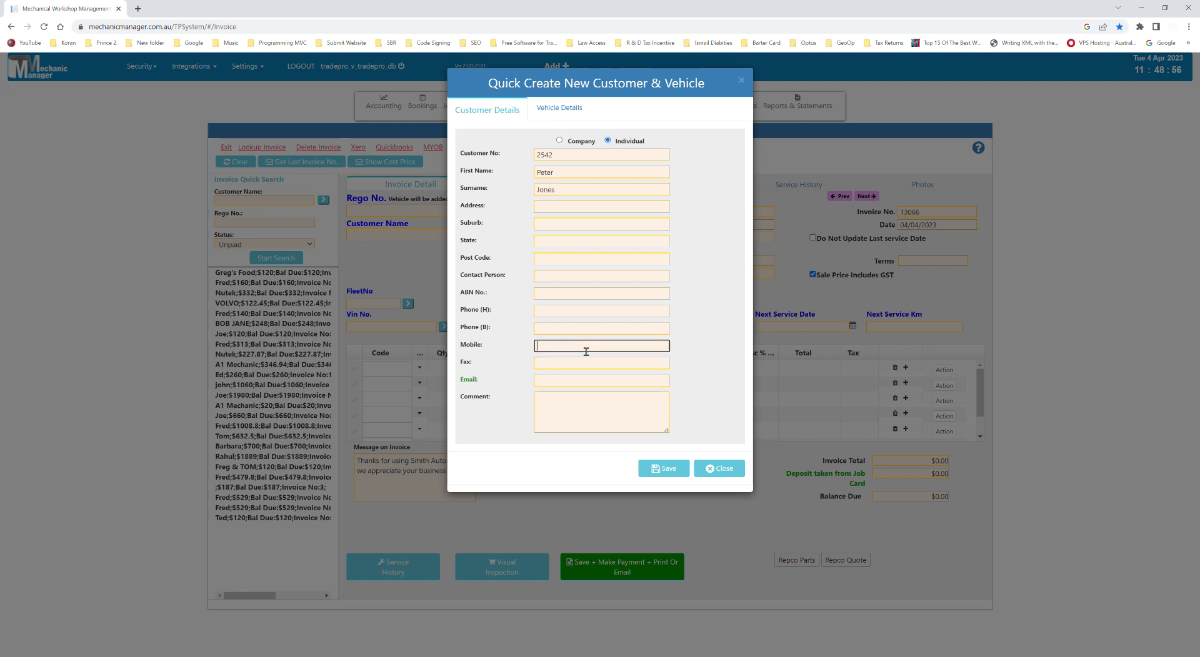
left_click(510, 382)
left_click(663, 469)
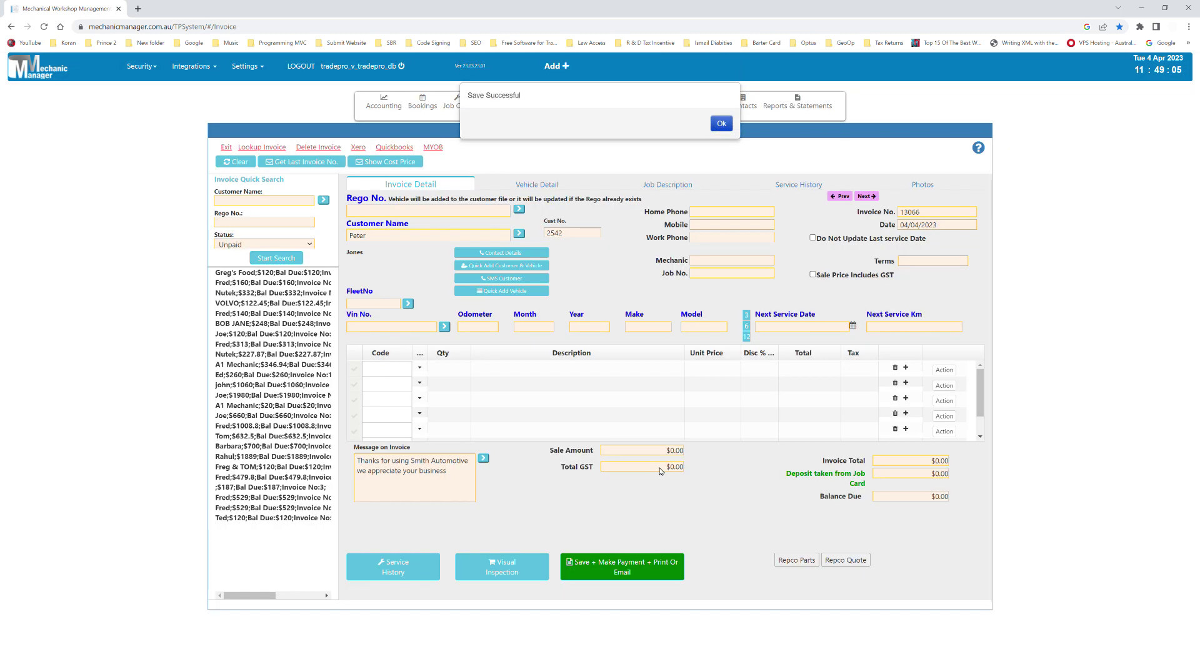
left_click(721, 121)
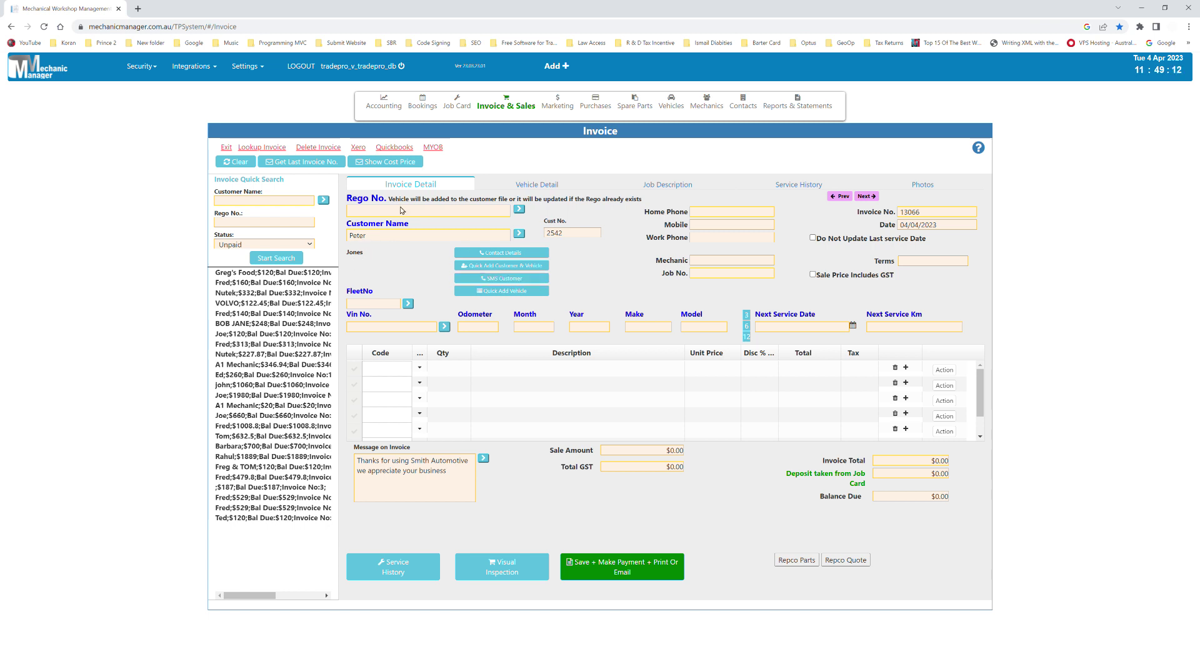
Step: Clear the invoice and fill in another new customer's name, address, contact person, home phone and email in the quick-create form
left_click(247, 166)
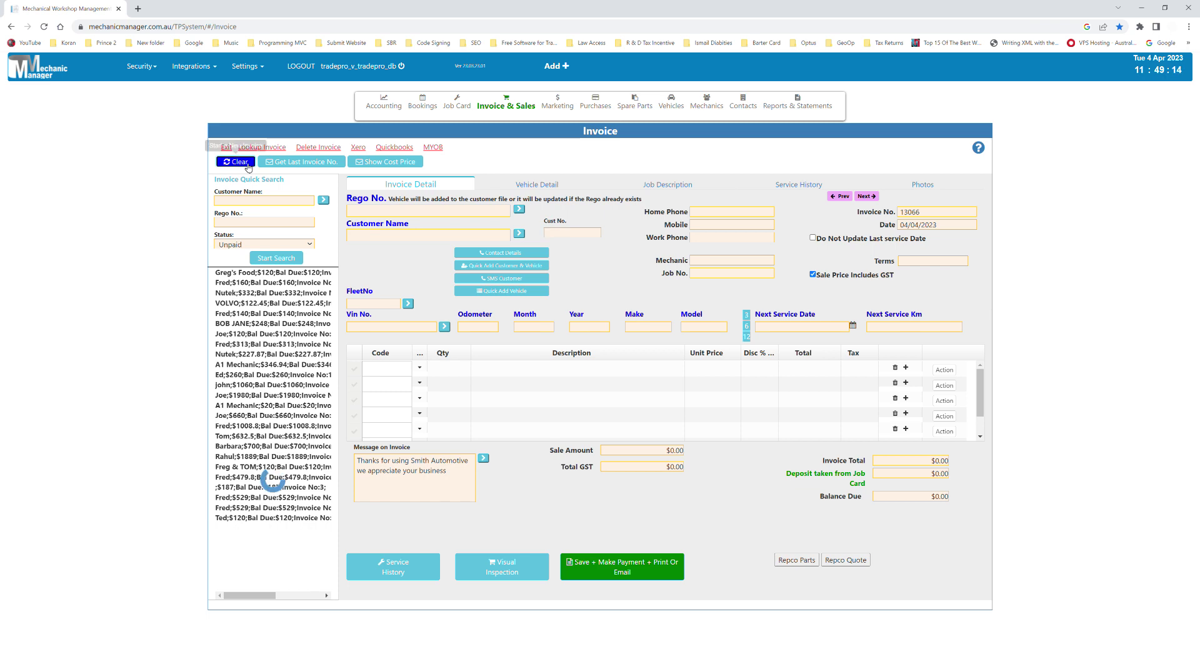
left_click(497, 266)
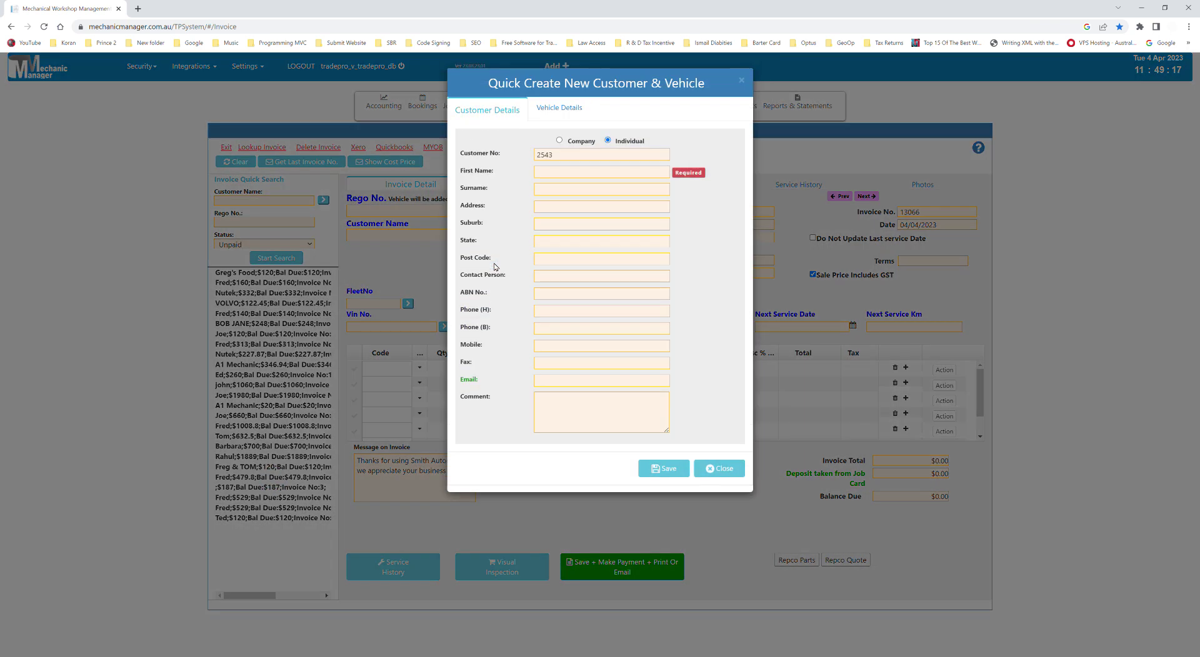
left_click(552, 177)
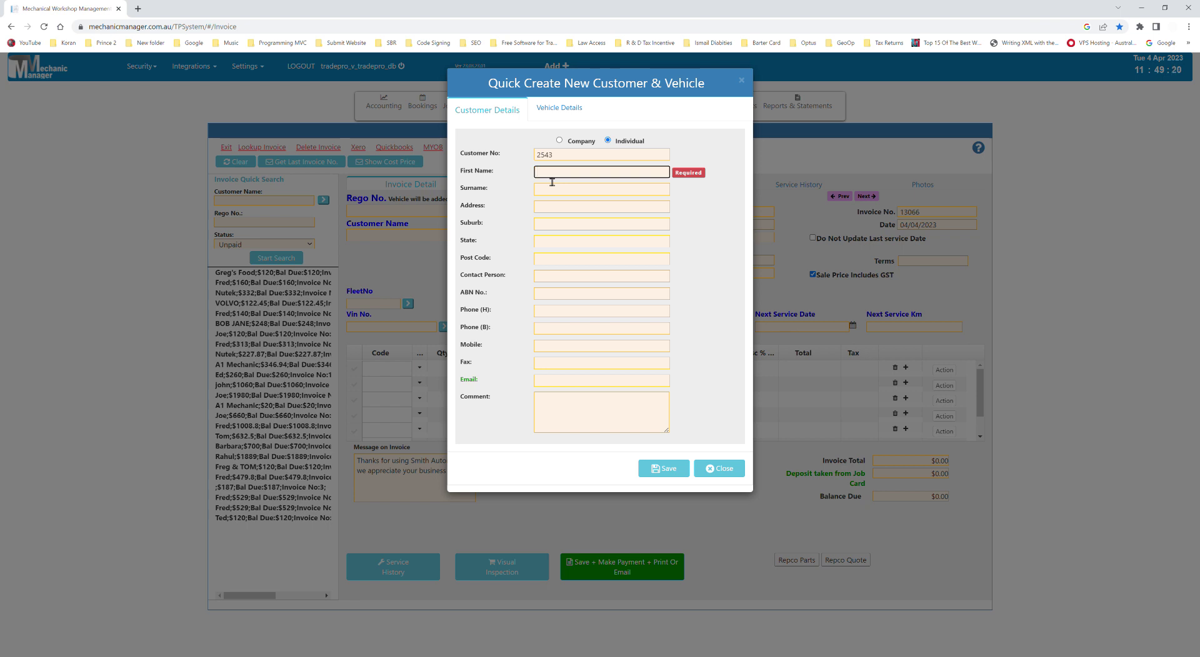
type("Mike")
key("Tab")
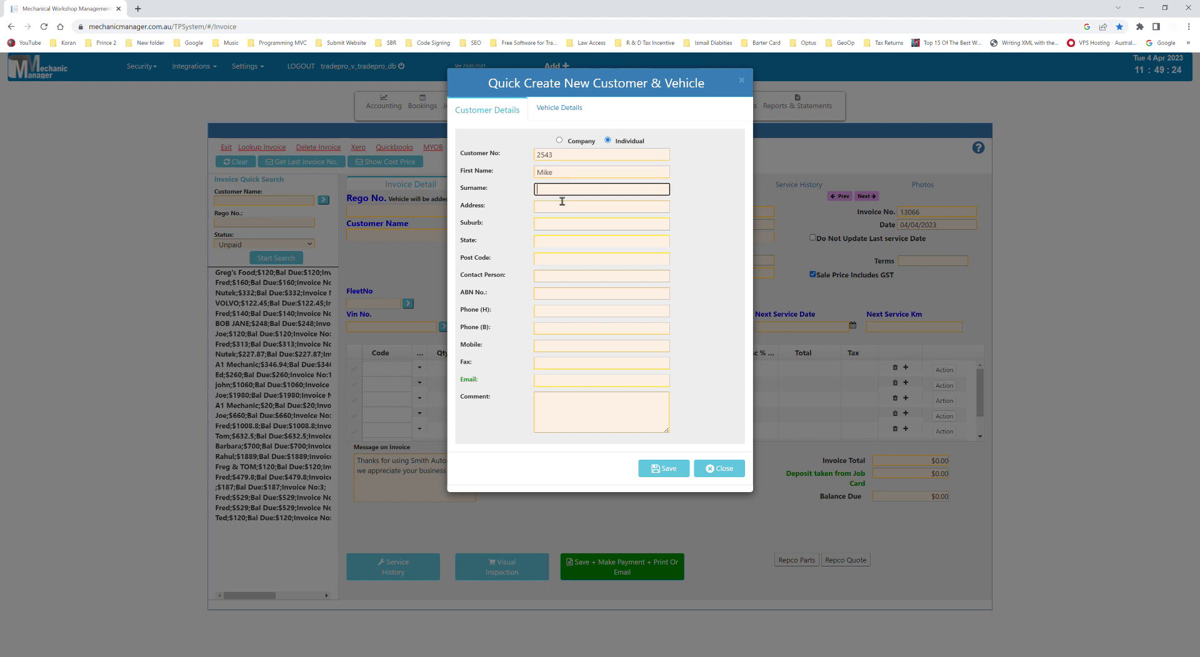
type("Smith")
left_click(568, 211)
left_click(615, 238)
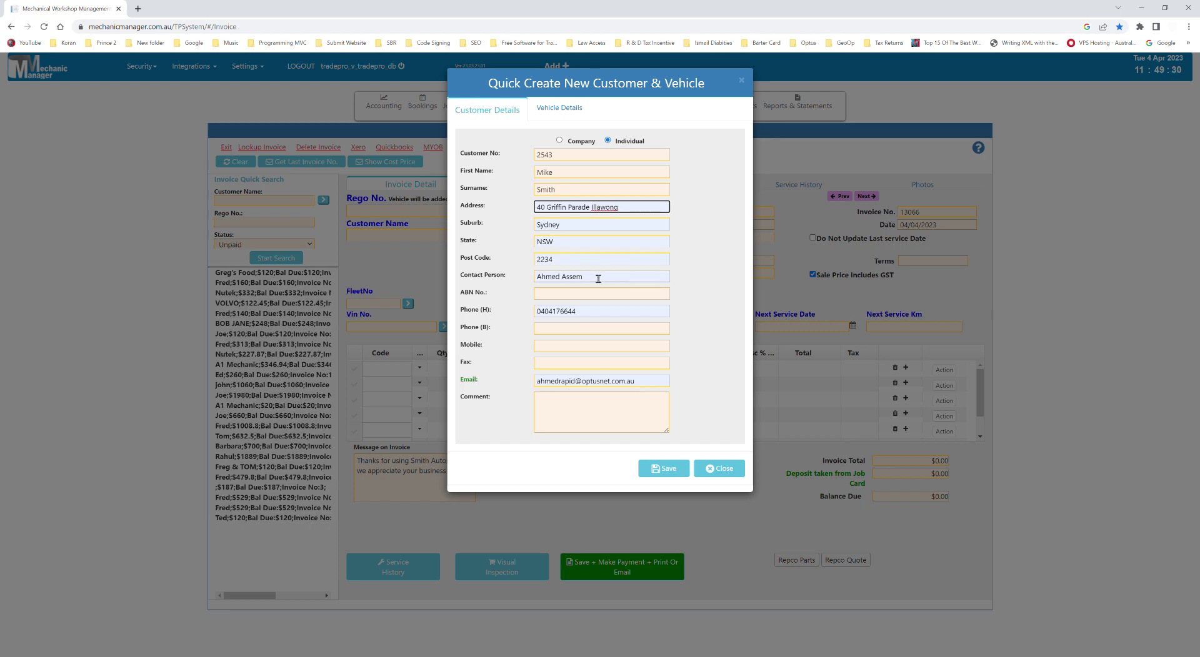
Step: Reopen the quick-create form and re-enter the individual customer's first name, surname, address, contact person, home phone and email
left_click_drag(598, 278, 425, 268)
left_click(426, 270)
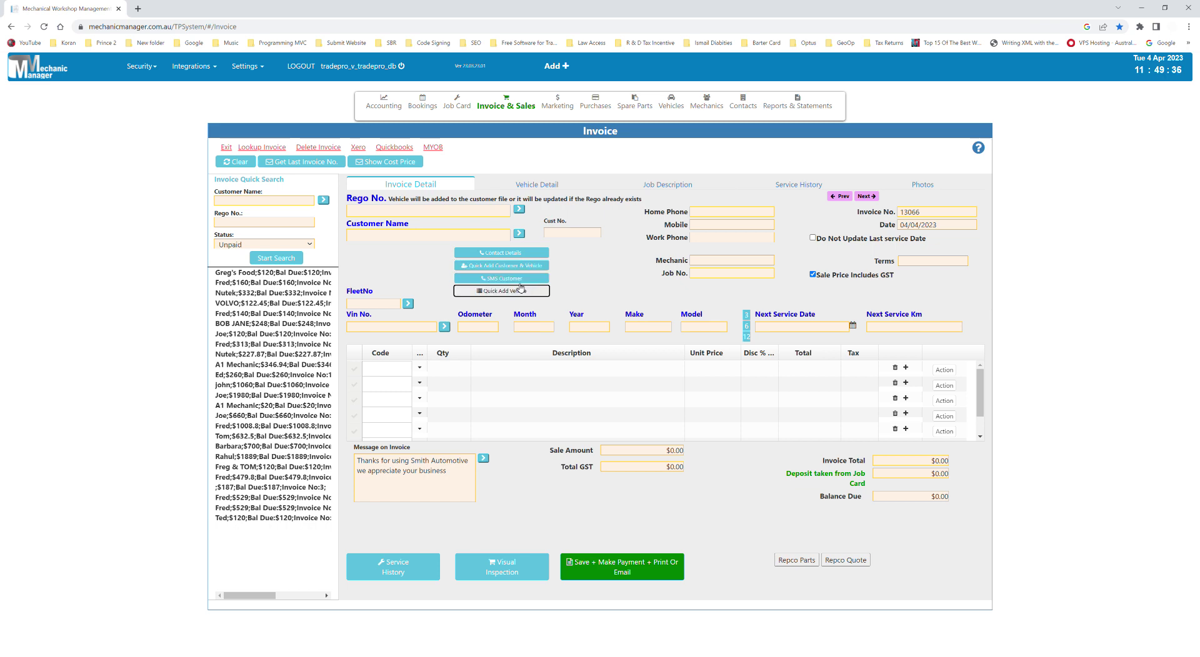
left_click(507, 266)
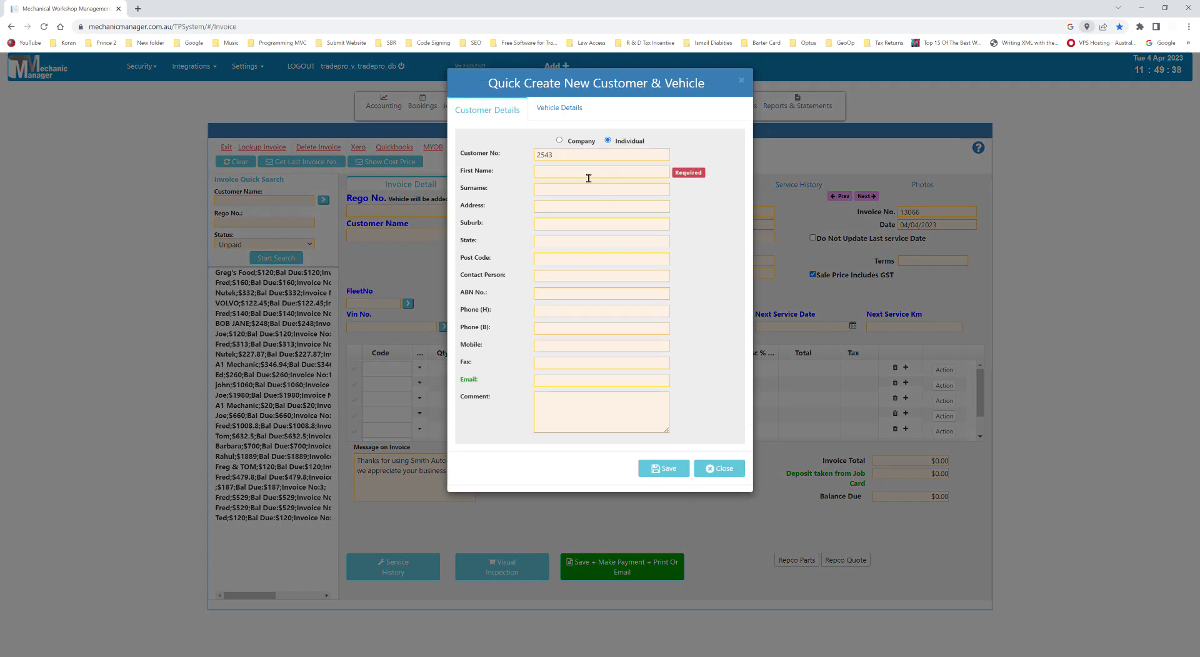
type("Mike")
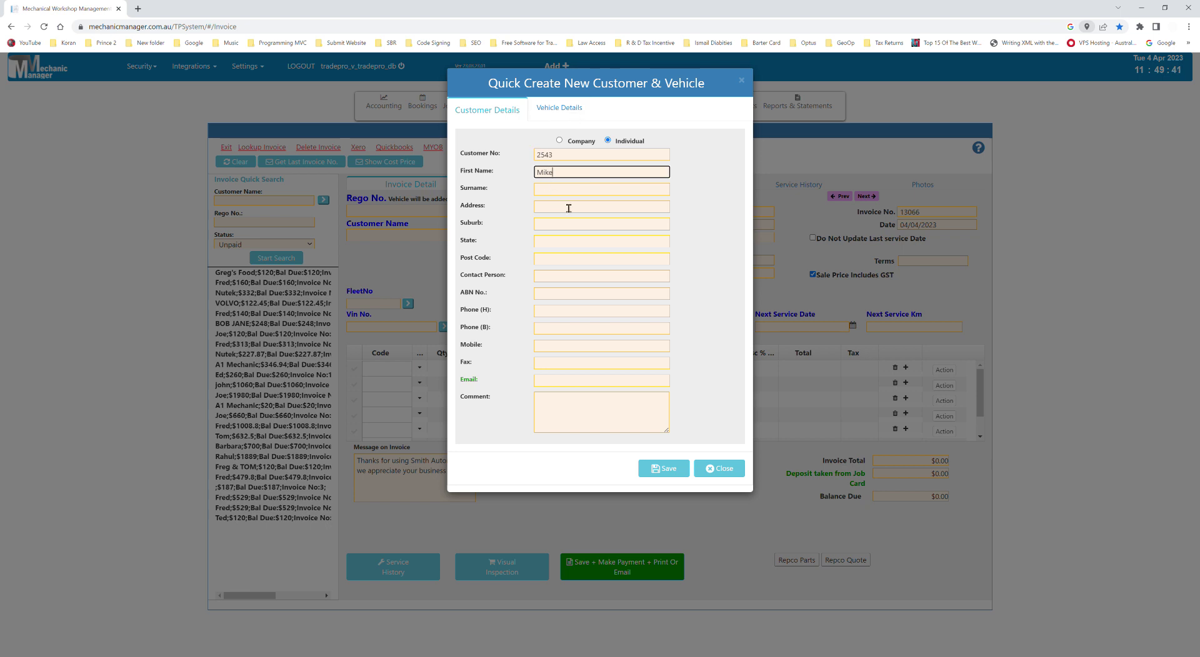
key("Tab")
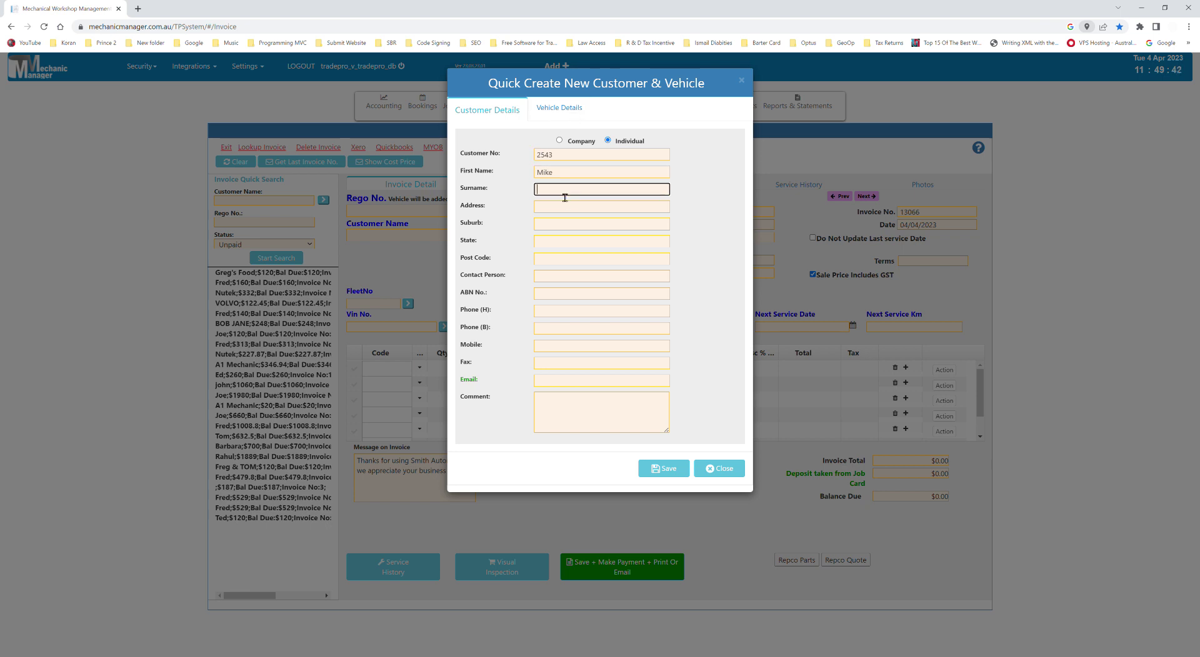
type("Smith")
left_click(560, 212)
left_click(670, 246)
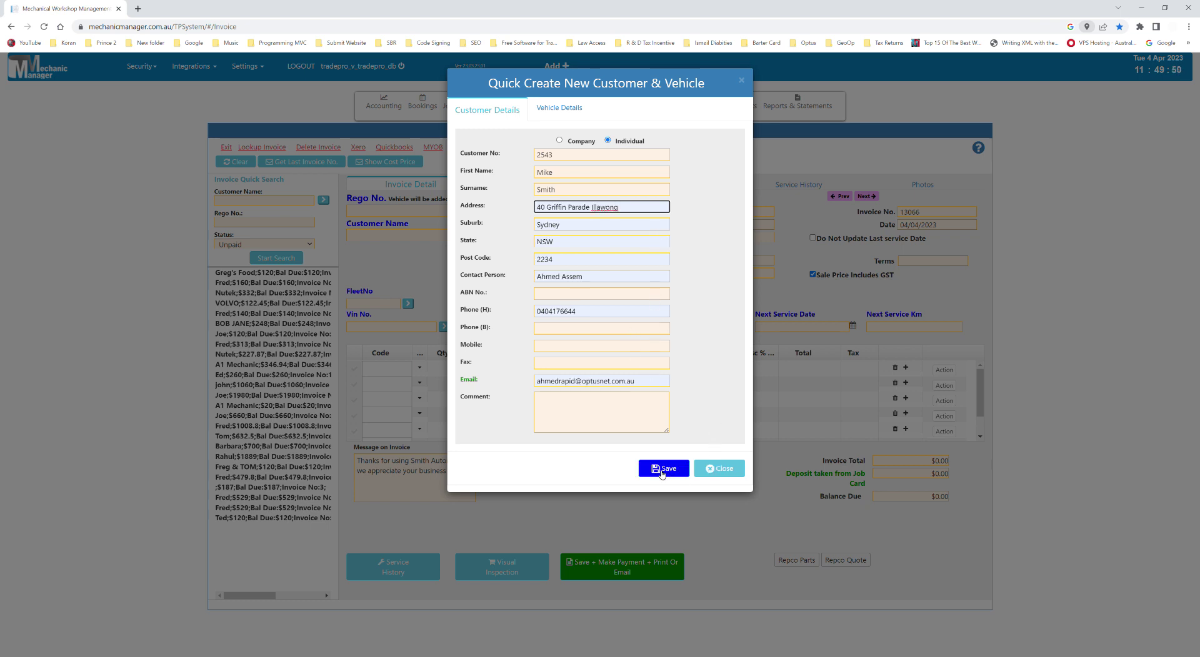
Step: In the vehicle details, enter registration QWE-146, odometer 100,000 and colour Blue
left_click(556, 110)
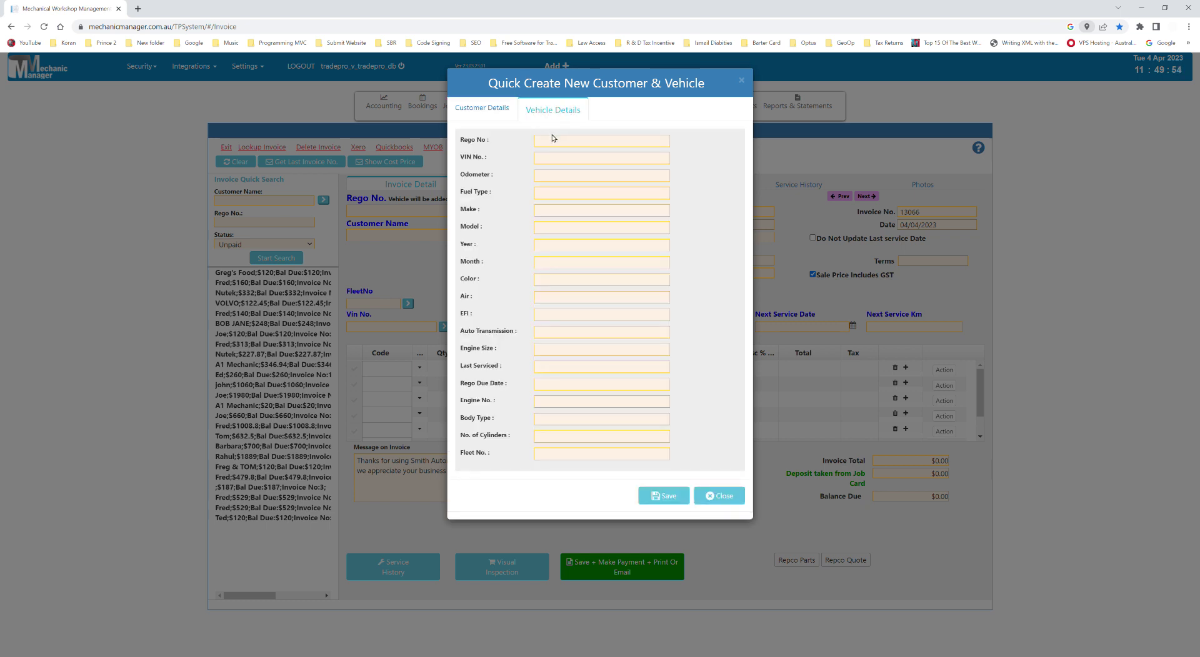
left_click(558, 143)
type("QWE-146")
left_click(554, 181)
type("100,0000")
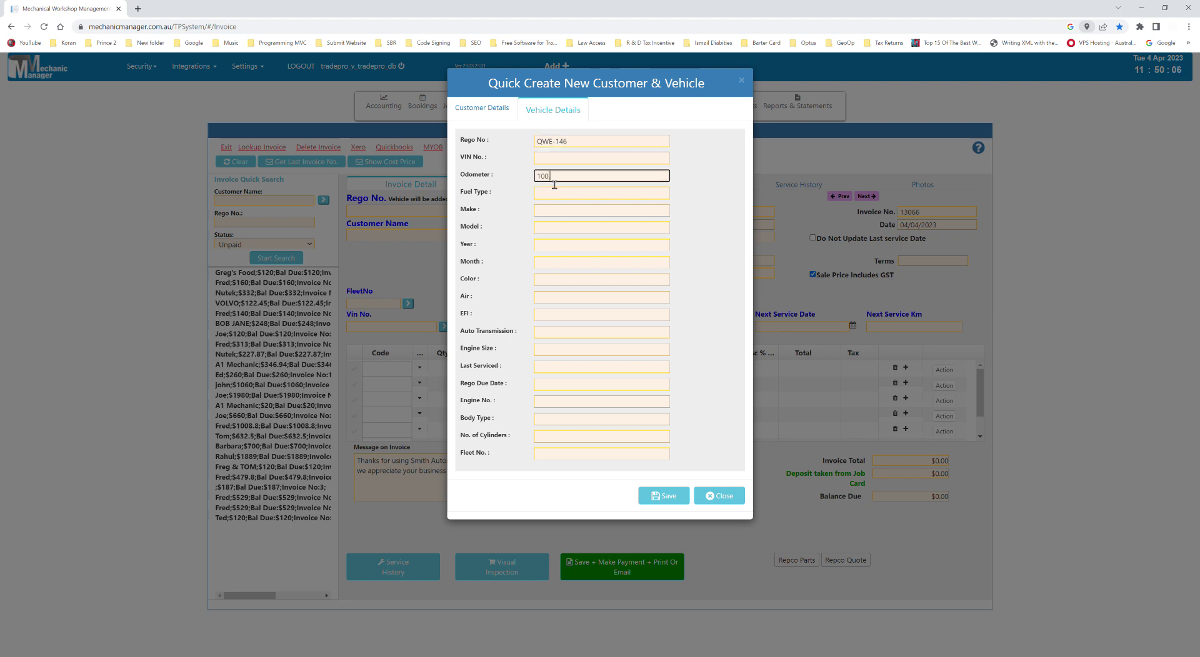
left_click(555, 279)
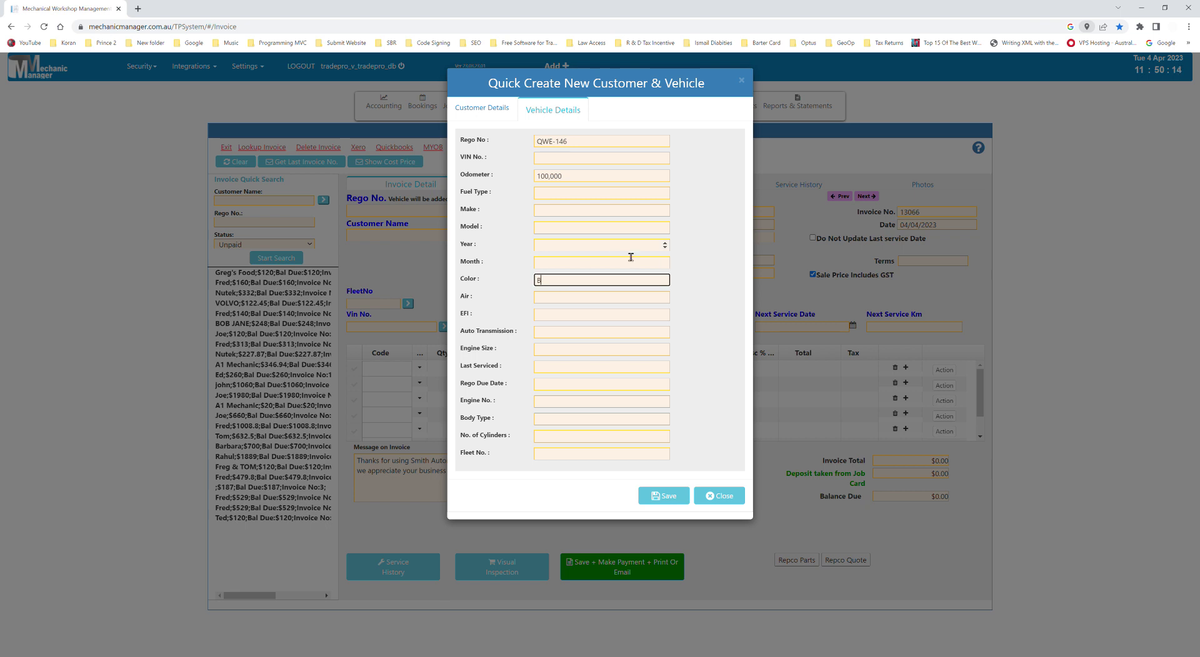
type("Blue")
Step: Set the vehicle's make to Ford, model to Falcon and year to 2019, and save the customer and vehicle to the invoice
left_click(549, 213)
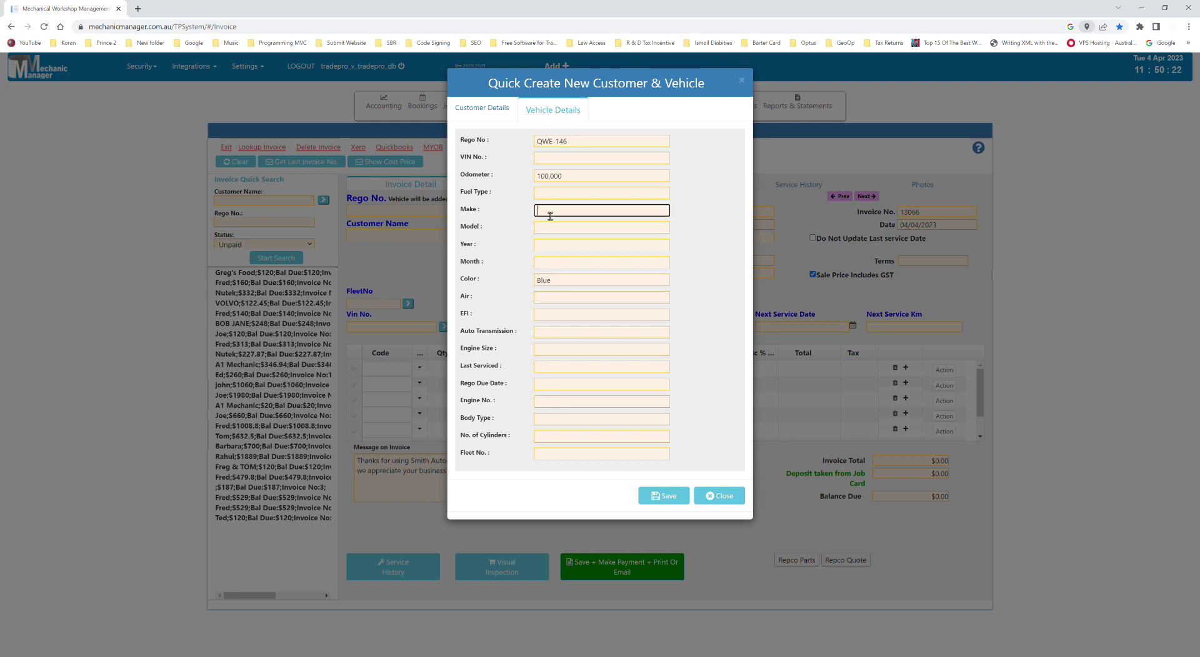
type("Ford")
key("Tab")
type("Faclon")
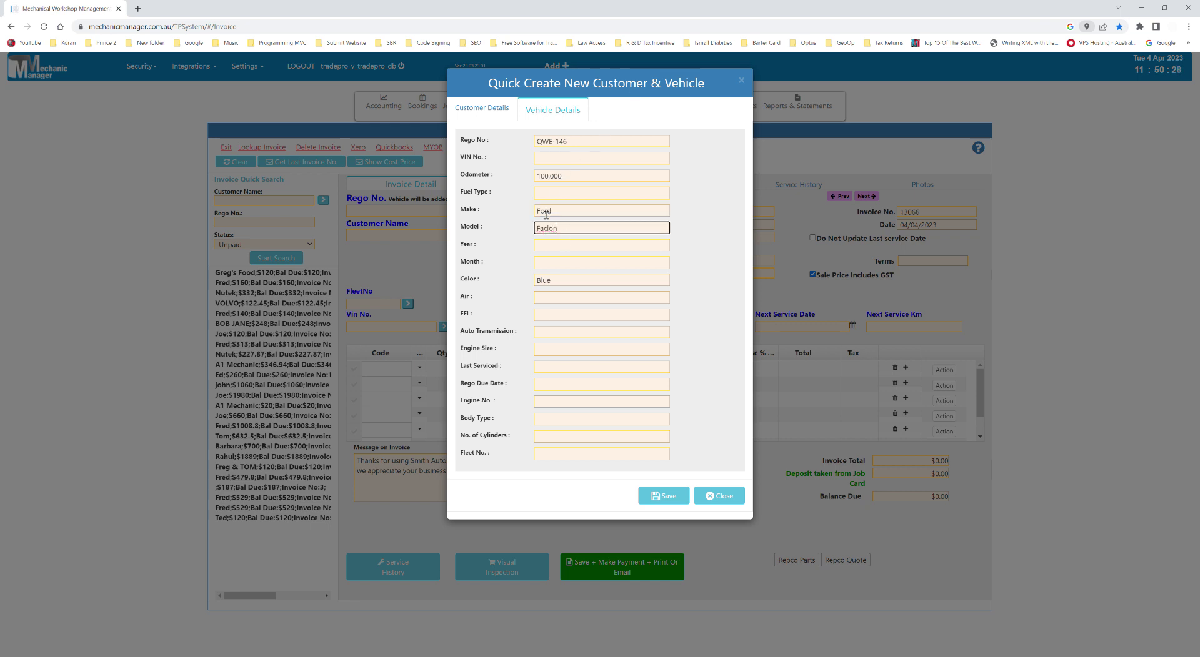
key("BackSpace")
key("BackSpace")
key("BackSpace")
key("BackSpace")
type("lcon")
left_click(548, 248)
type("0")
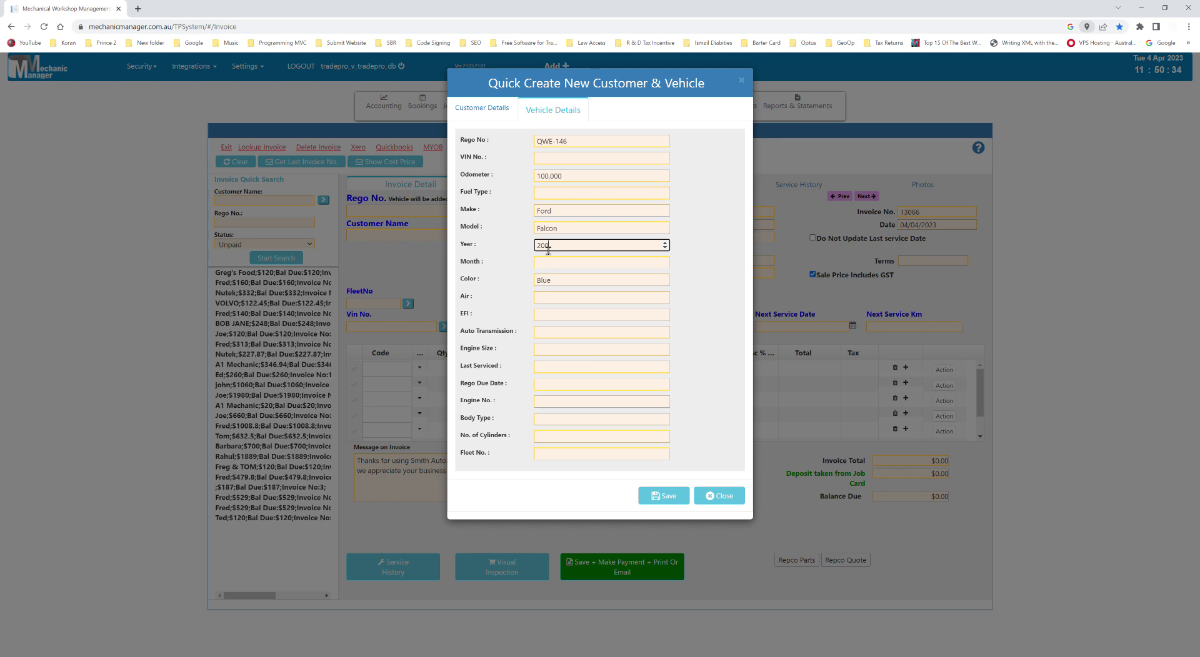
type("19")
left_click(663, 496)
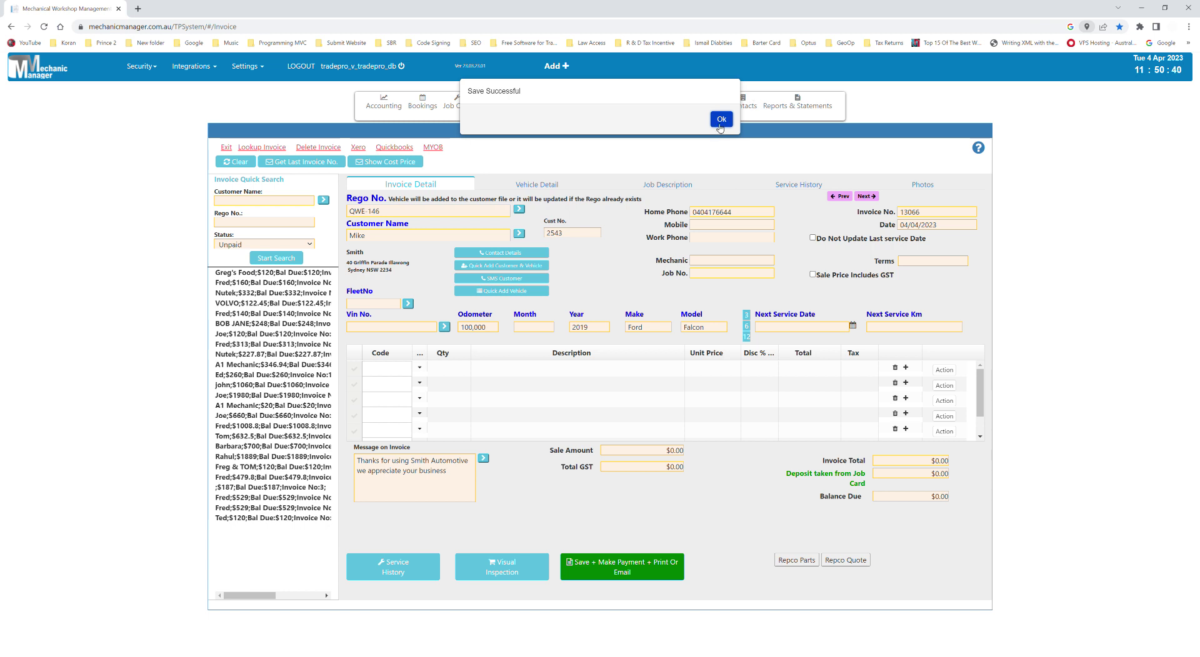
left_click(722, 120)
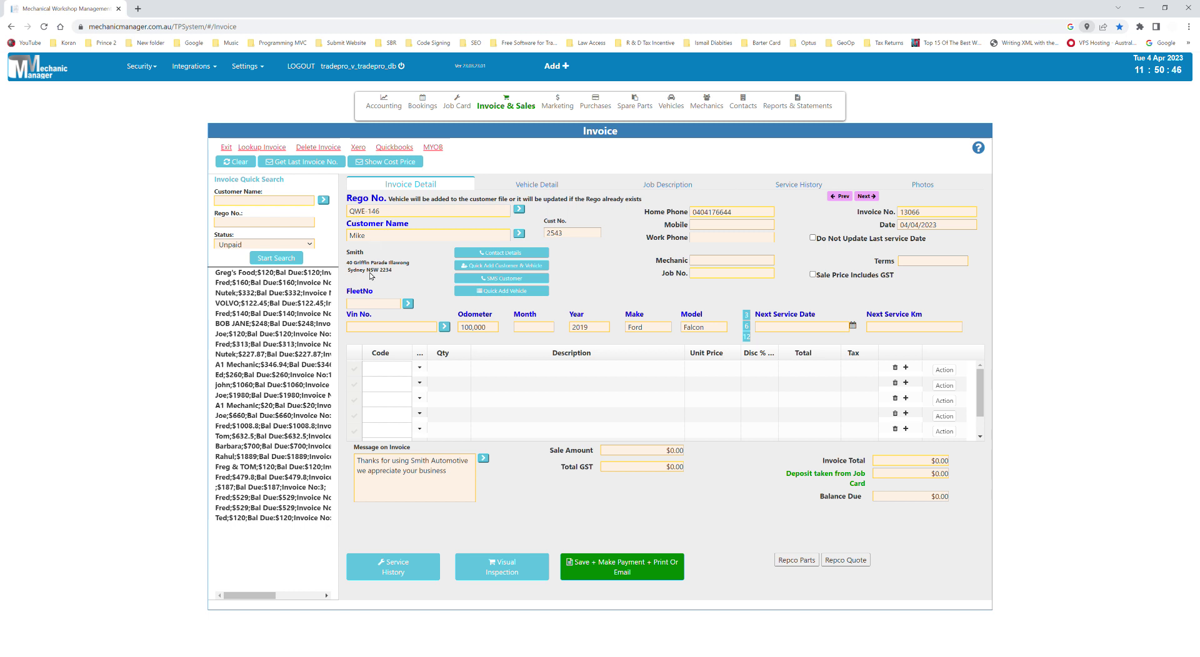
Step: Set the next service date to 01/10/2023 and the next service kilometres to 110,000
left_click(746, 328)
left_click(906, 331)
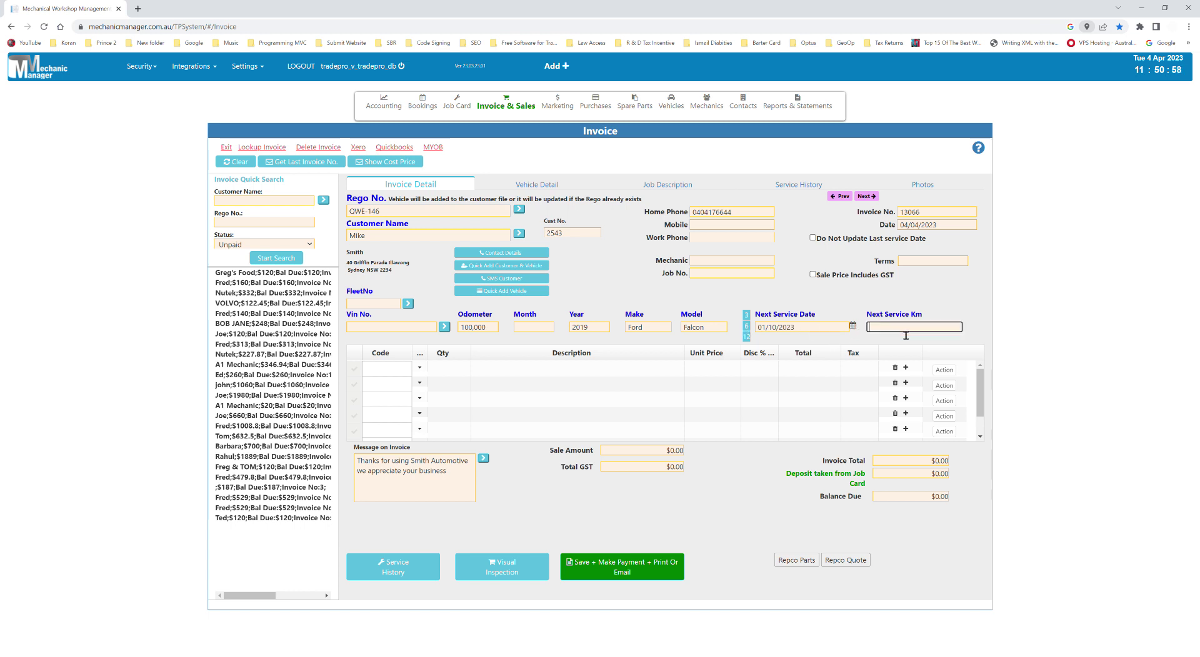
type("1110")
key("BackSpace")
type("0,000")
Step: Enter product code vvv on the first invoice line and open the inventory quick-add form for it
left_click(389, 370)
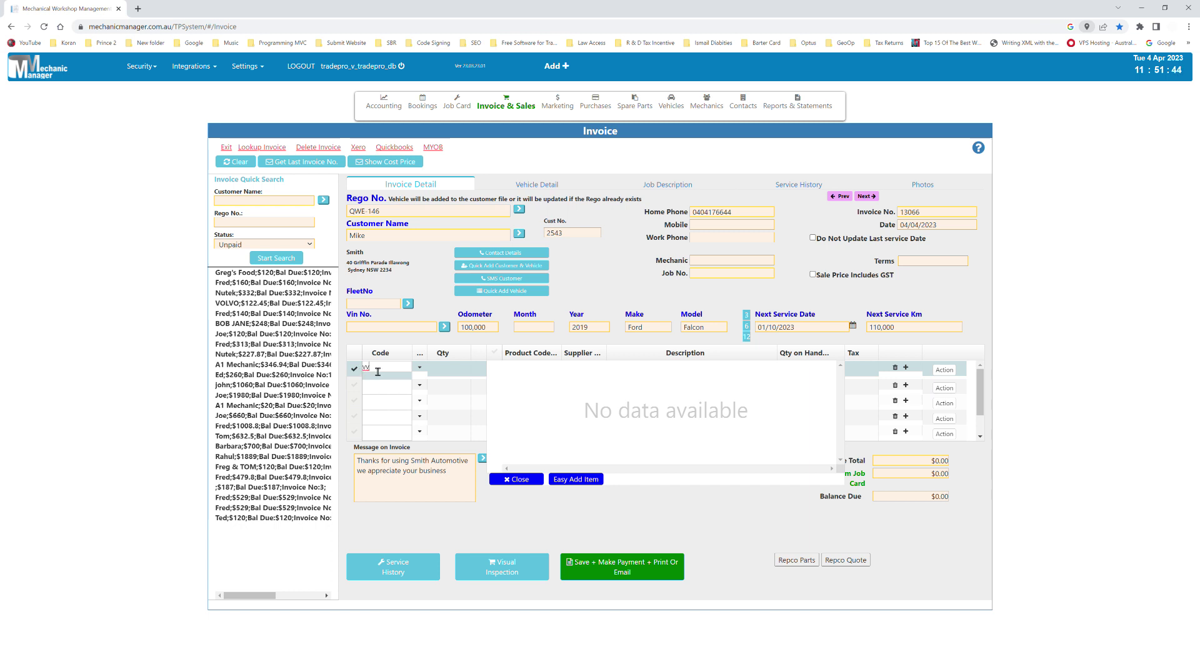
left_click(531, 480)
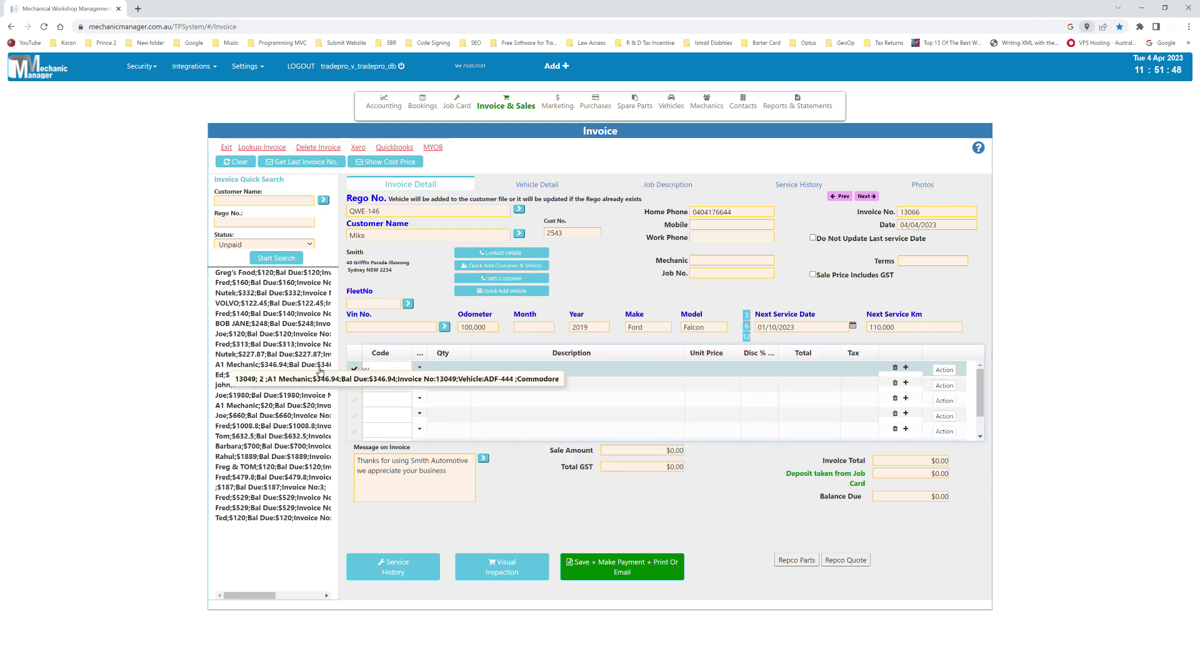
left_click(392, 375)
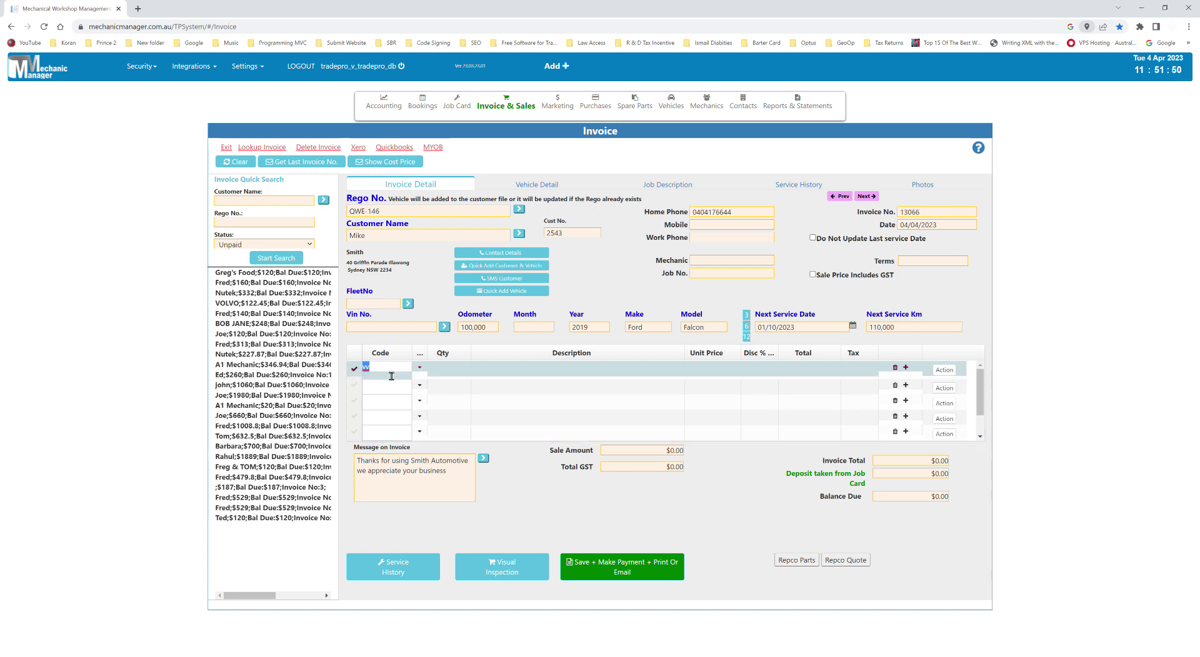
type("ww")
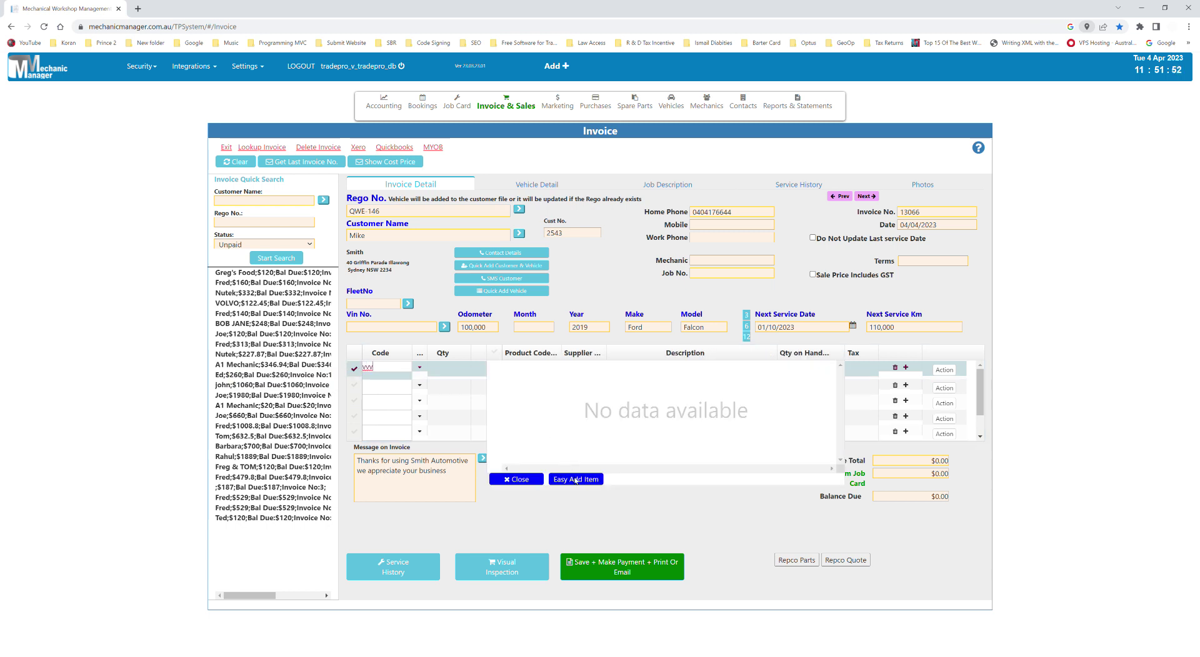
left_click(576, 480)
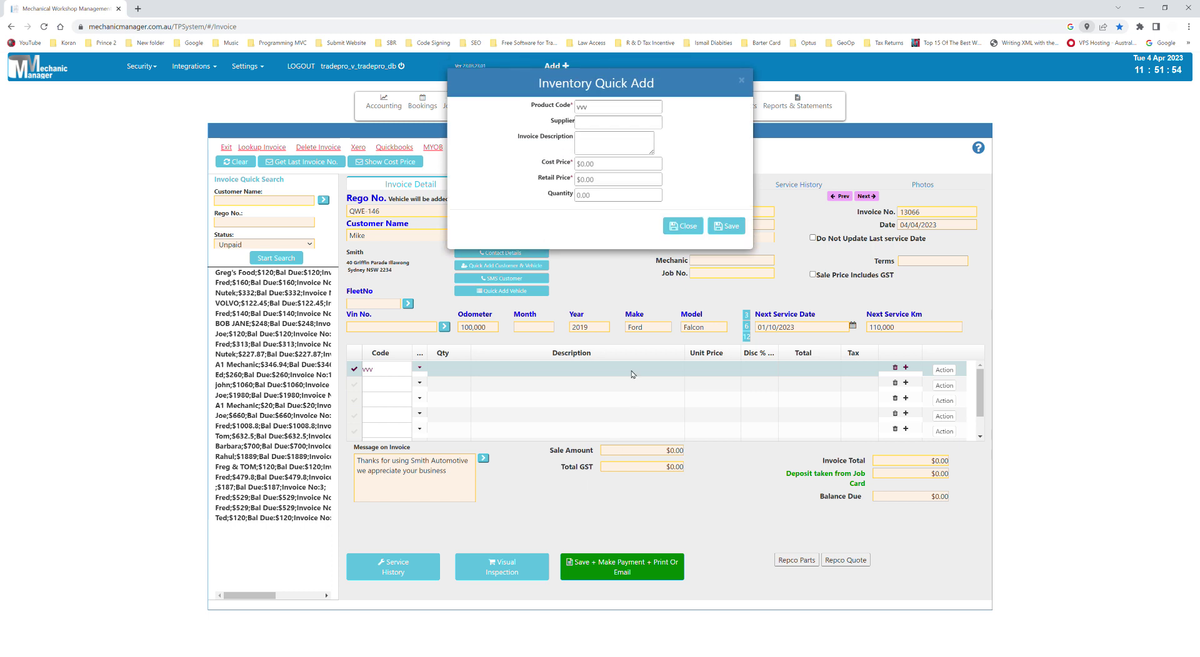
Step: Describe the new item as Air Filter with a $50 cost price and $90 retail price, and save it to the invoice
left_click(592, 144)
type("Air Filter")
left_click(603, 166)
type("$50")
left_click(605, 179)
type("$90")
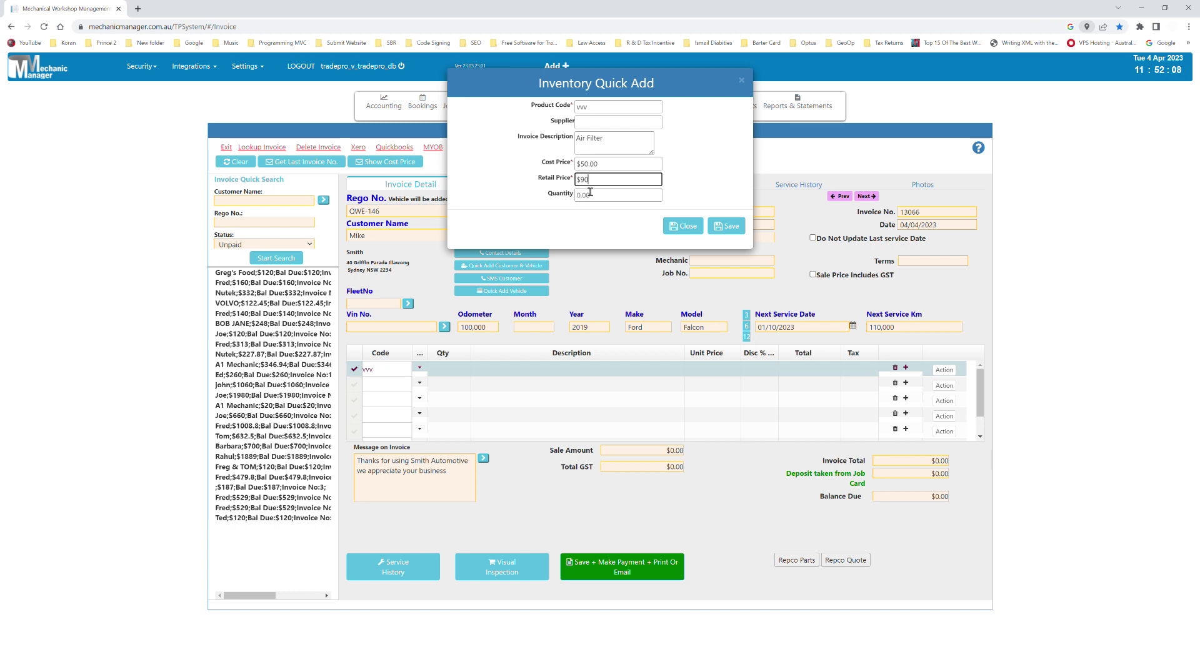
left_click(586, 196)
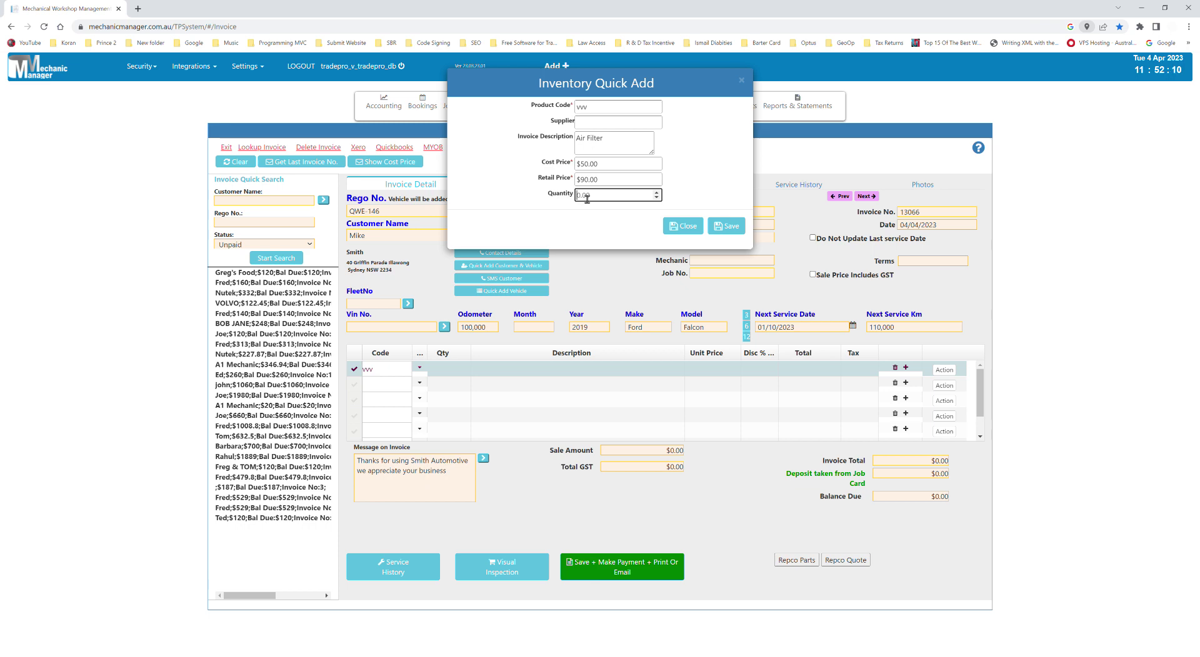
left_click(728, 228)
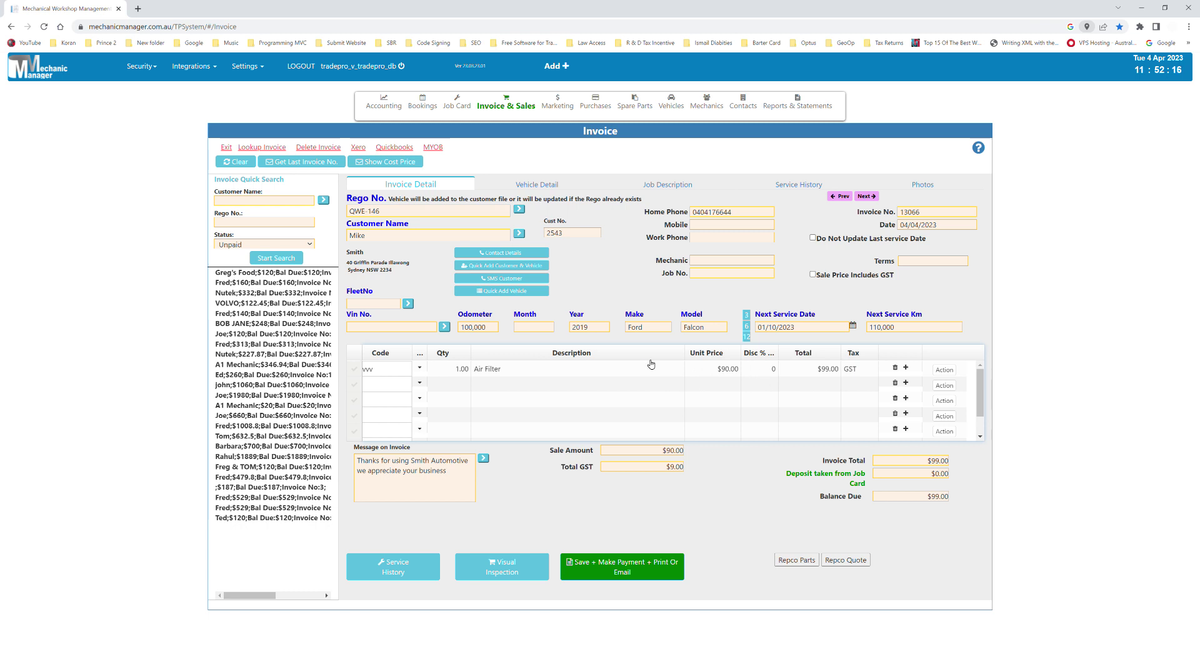
Step: Add the Barkes item with code ab and the Replace Engine Oil item with code 101 as the second and third invoice lines
left_click(730, 375)
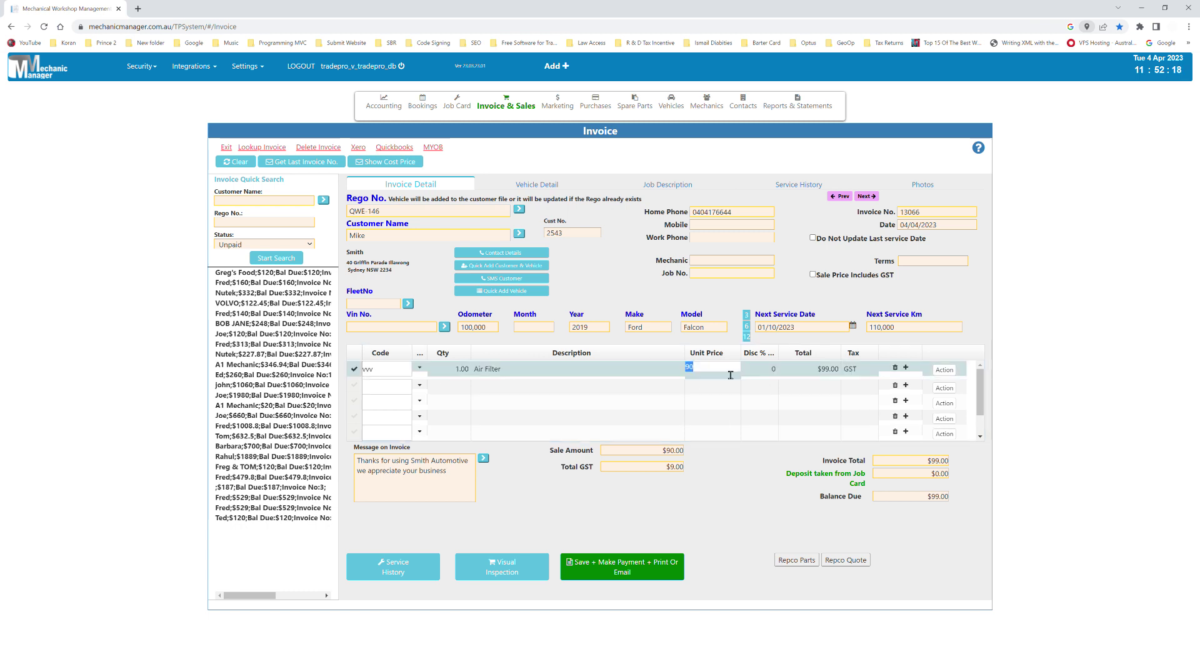
left_click(378, 388)
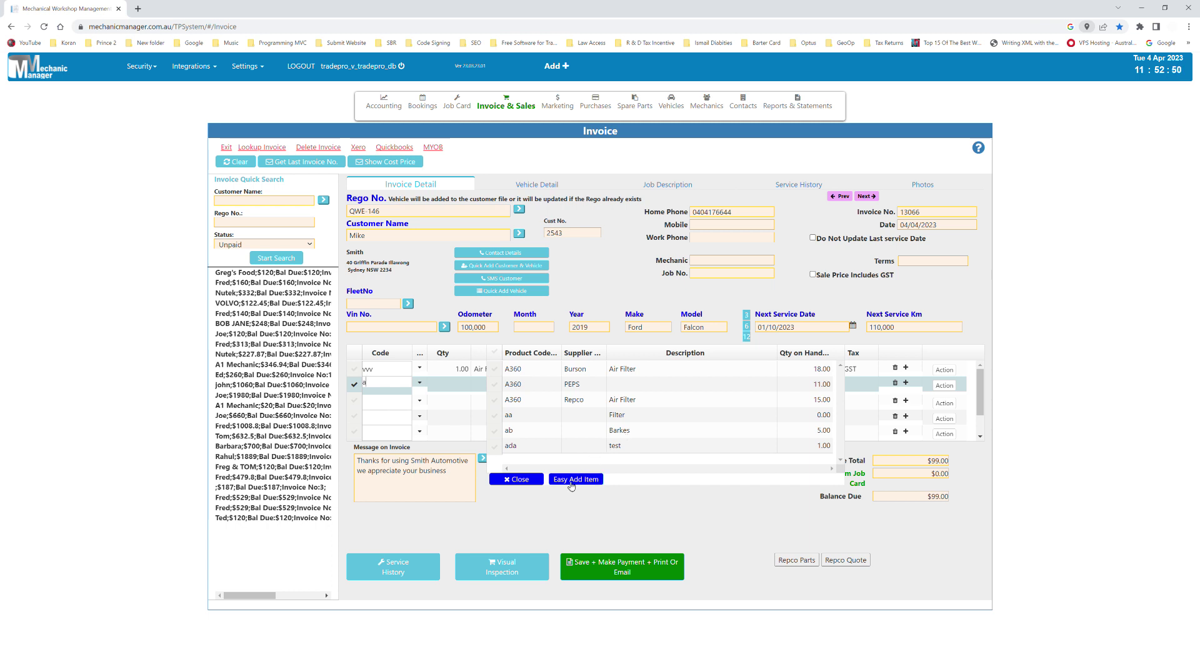
left_click(628, 431)
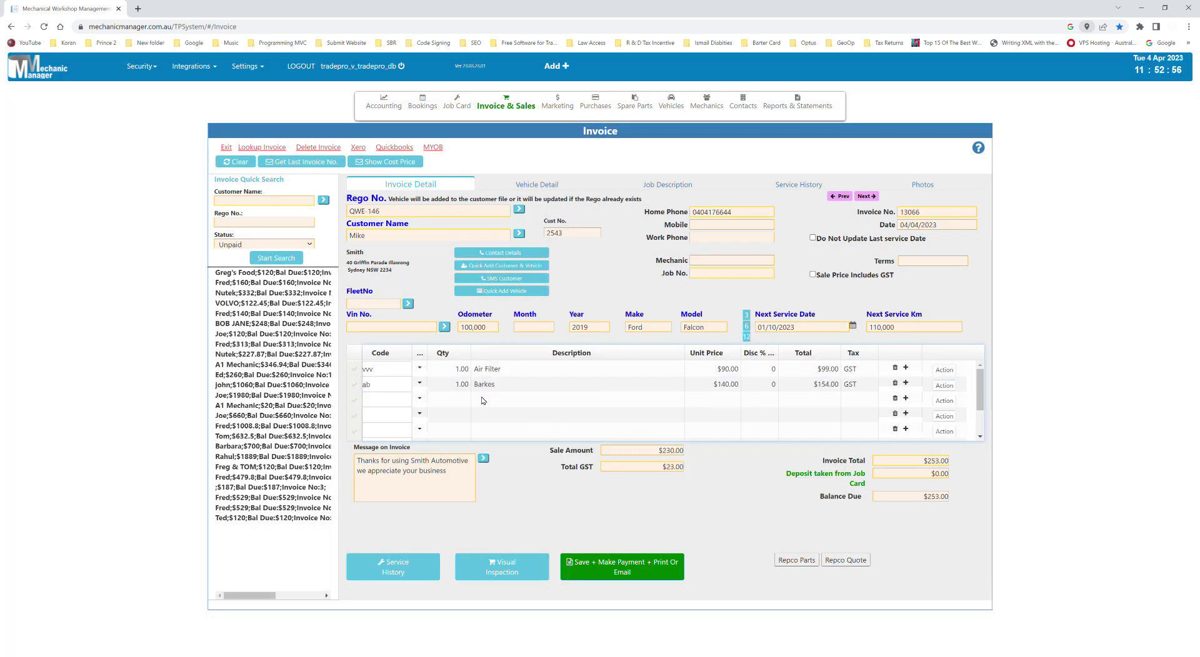
left_click(388, 407)
type("1")
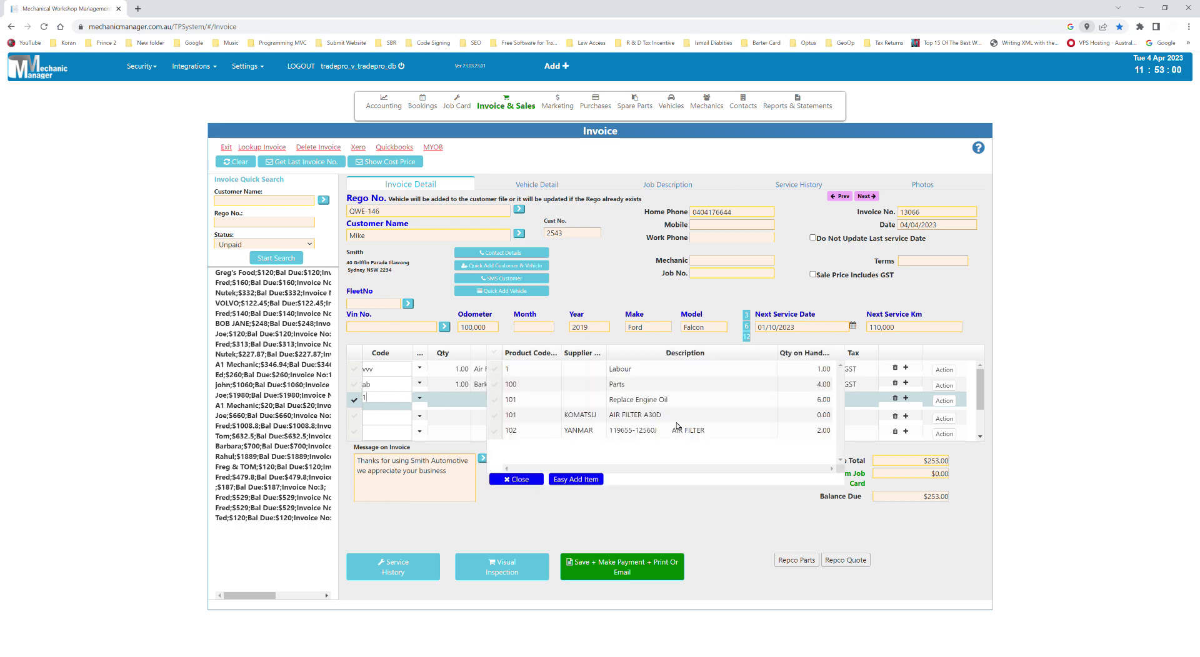
left_click(653, 400)
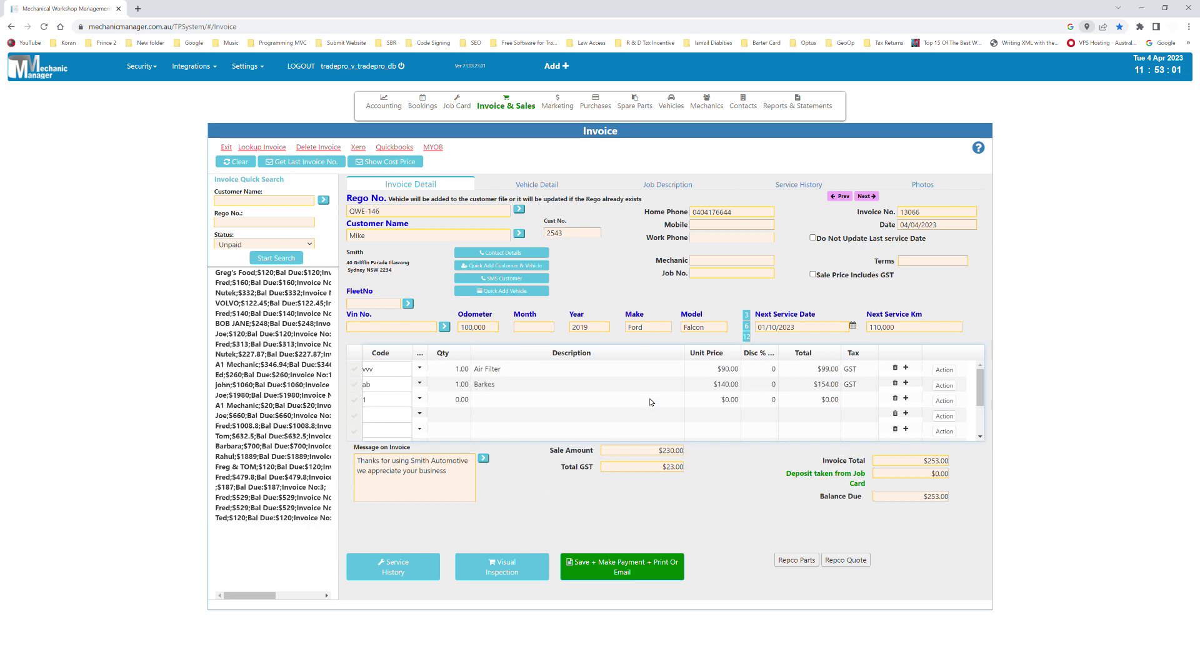
Step: Examine the full multi-line service description of the item with code 101
left_click(553, 404)
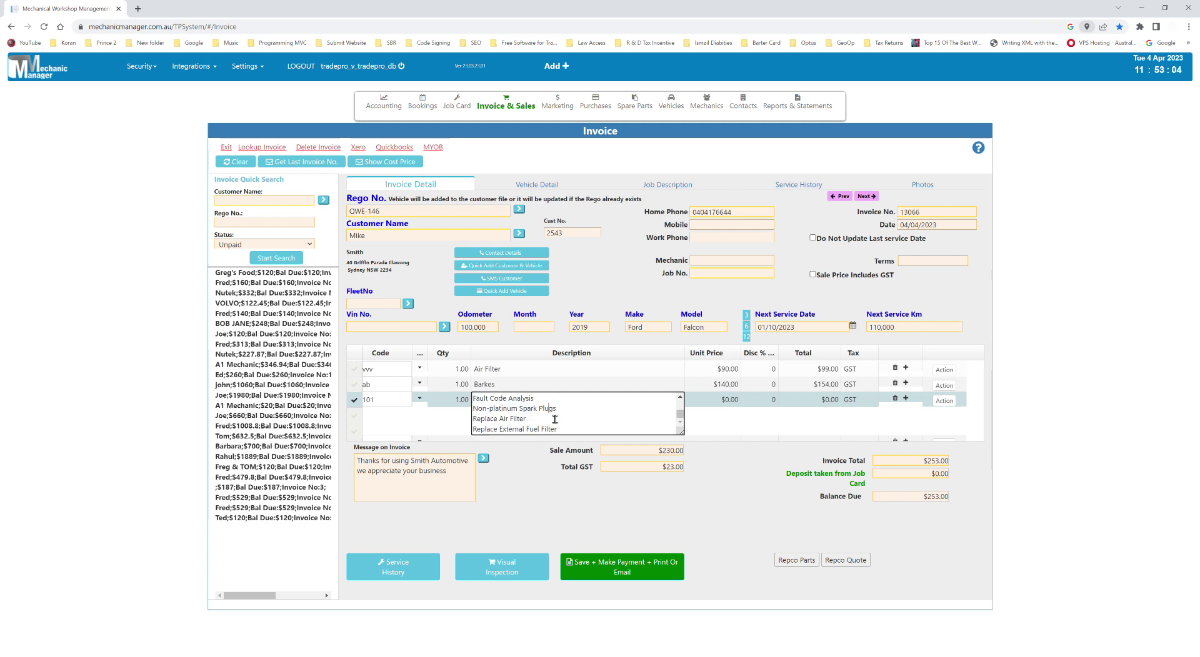
scroll(551, 418, "down", 1)
scroll(551, 418, "up", 1)
key("Escape")
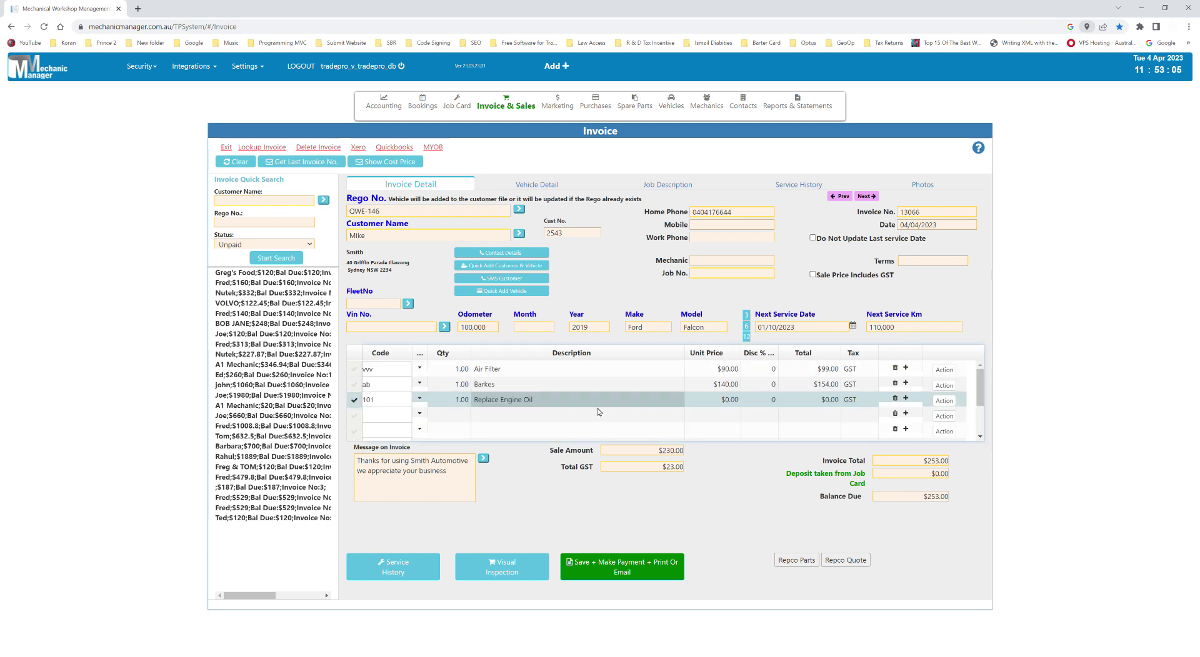
left_click(558, 399)
left_click(680, 398)
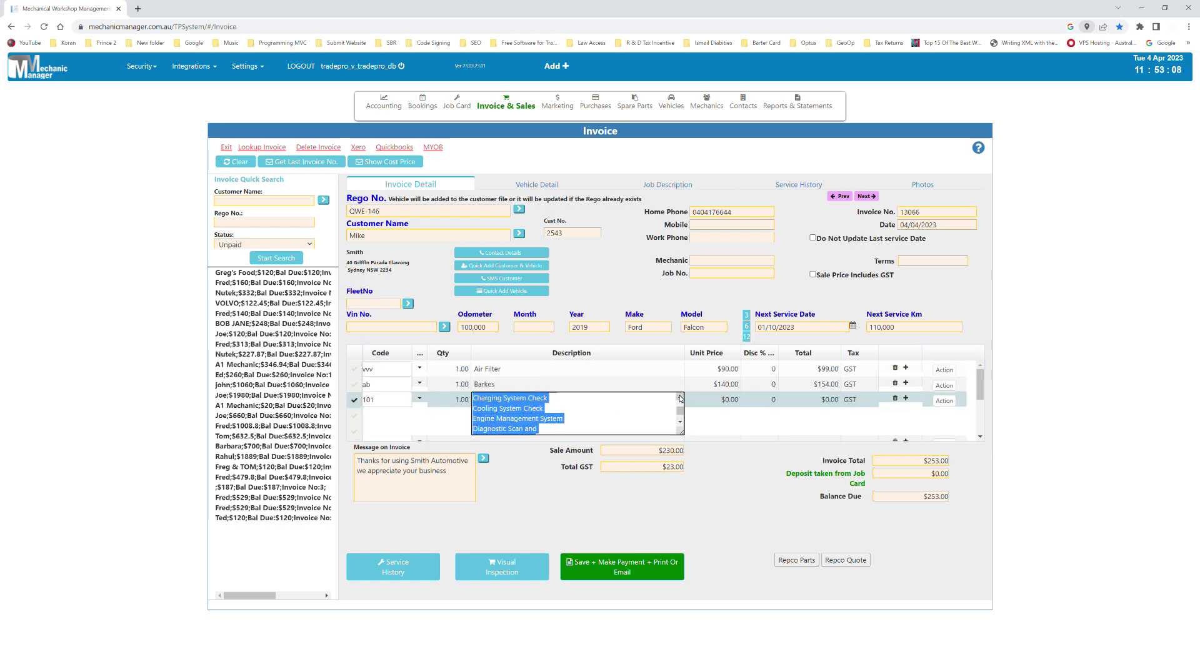
scroll(680, 398, "up", 3)
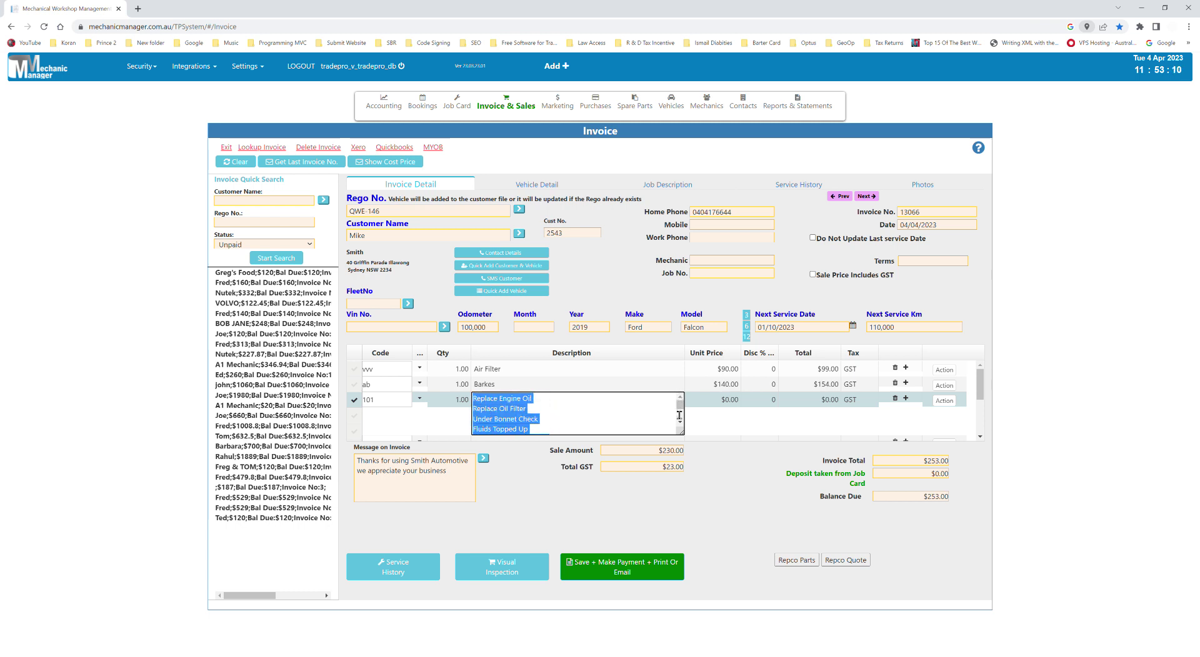
scroll(681, 424, "down", 3)
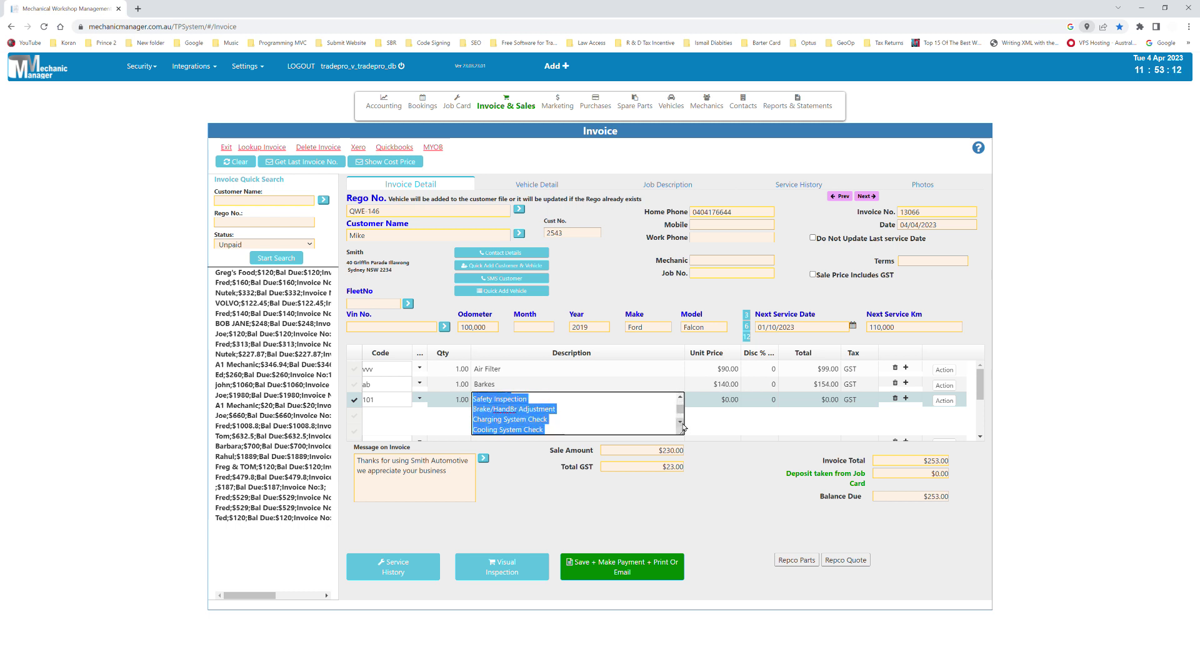
scroll(683, 426, "down", 2)
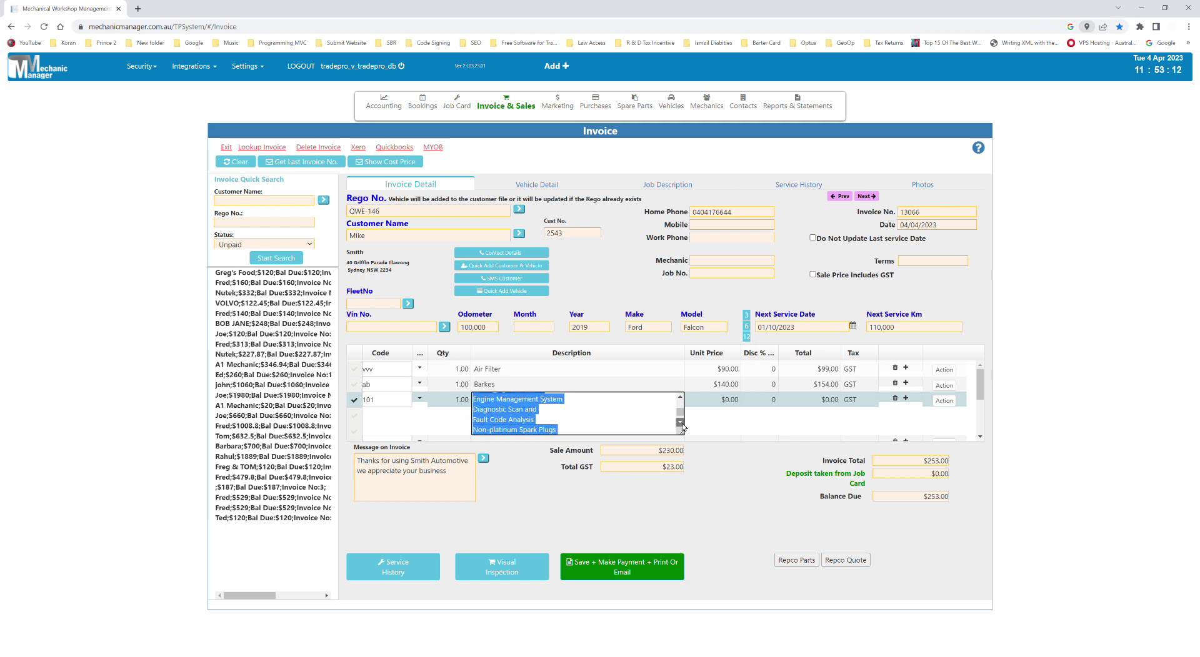
left_click(717, 388)
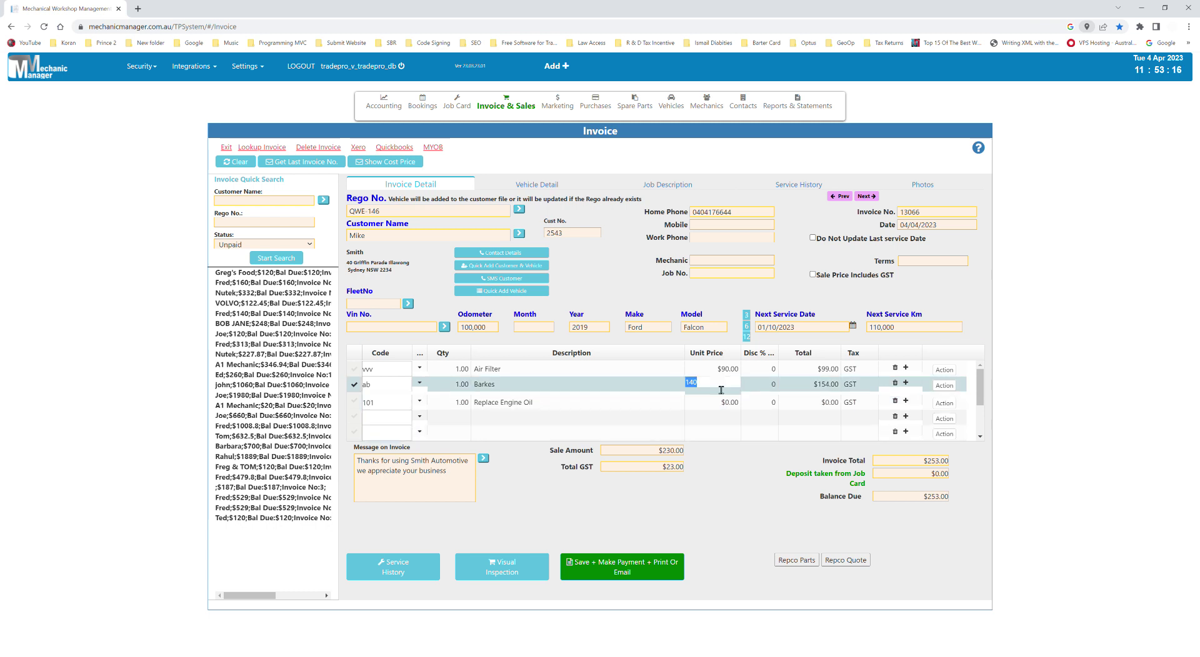
left_click(731, 409)
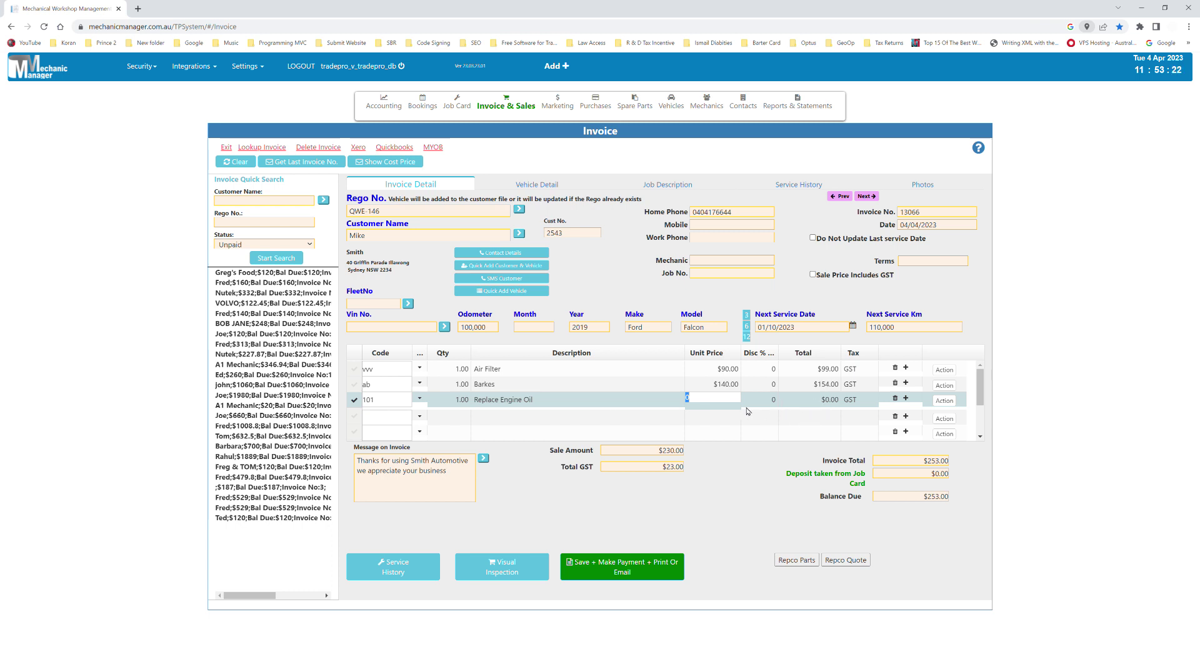
left_click(767, 409)
type("500")
key("Return")
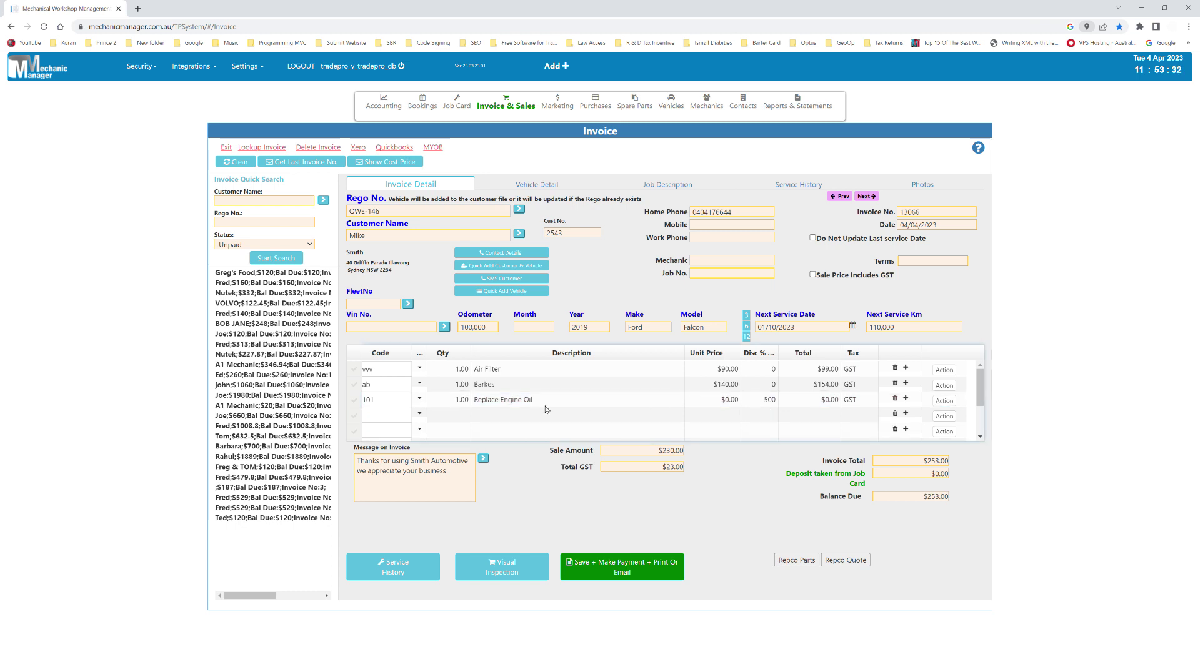
left_click(762, 404)
type("0")
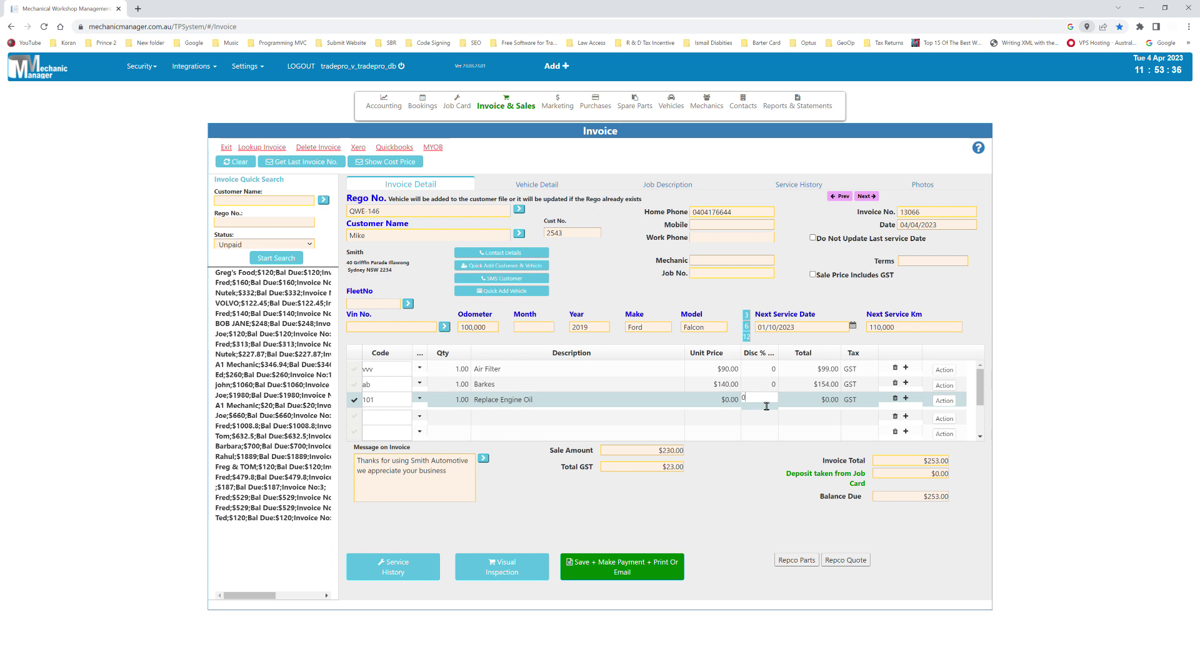
Step: Set the unit price of the Replace Engine Oil line to $500
left_click(722, 404)
type("500")
key("Tab")
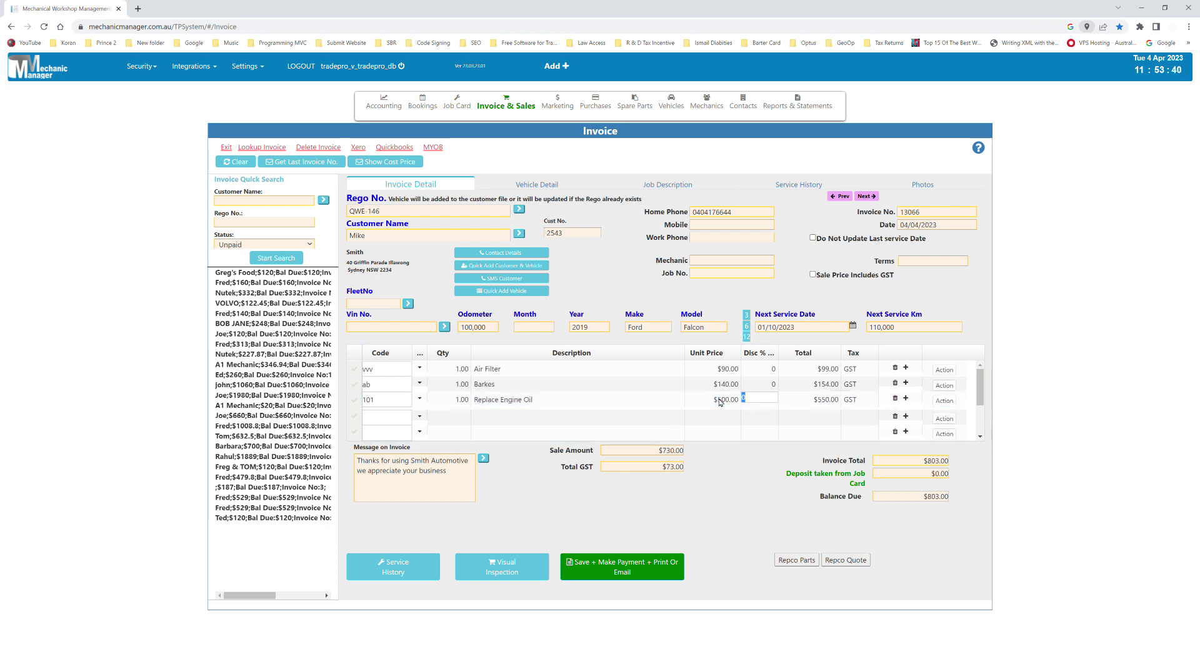
left_click(755, 415)
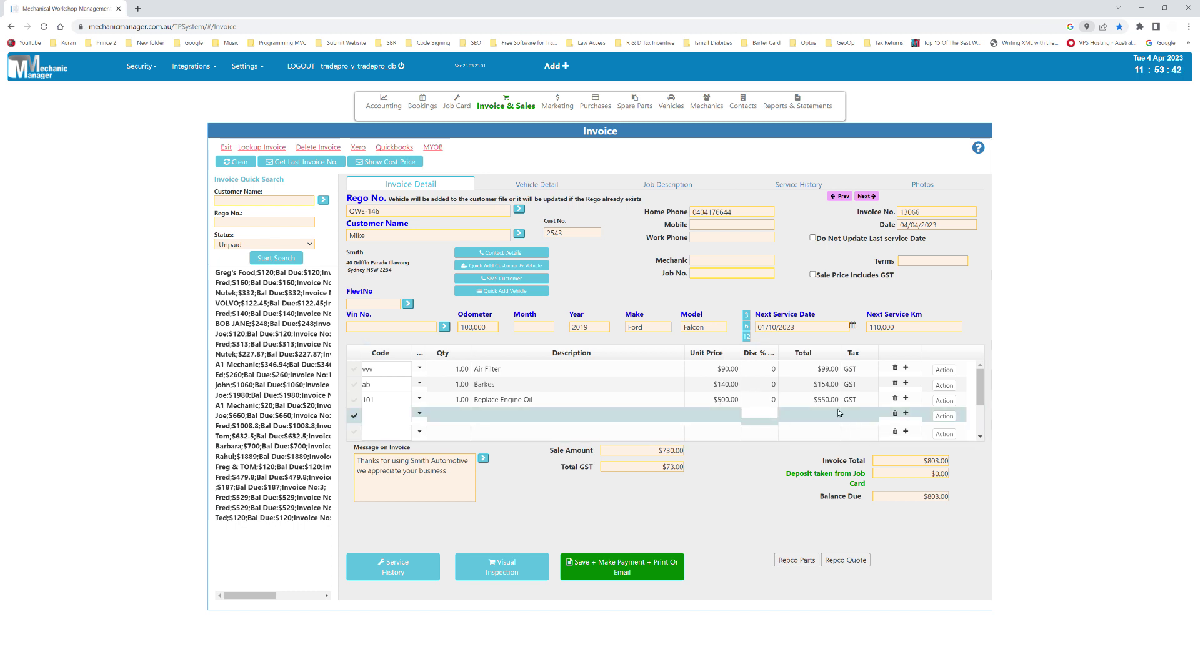
Step: Save the three-line invoice, keeping its thank-you message and taking no payment
left_click(813, 275)
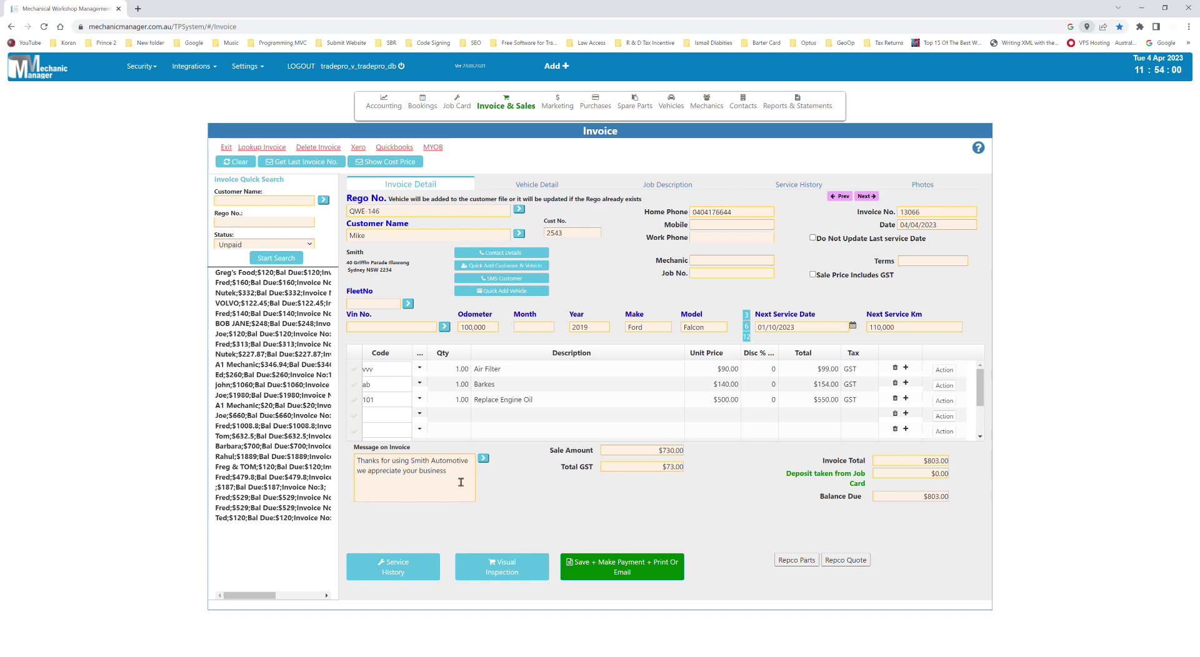
left_click(364, 473)
left_click_drag(363, 473, 428, 486)
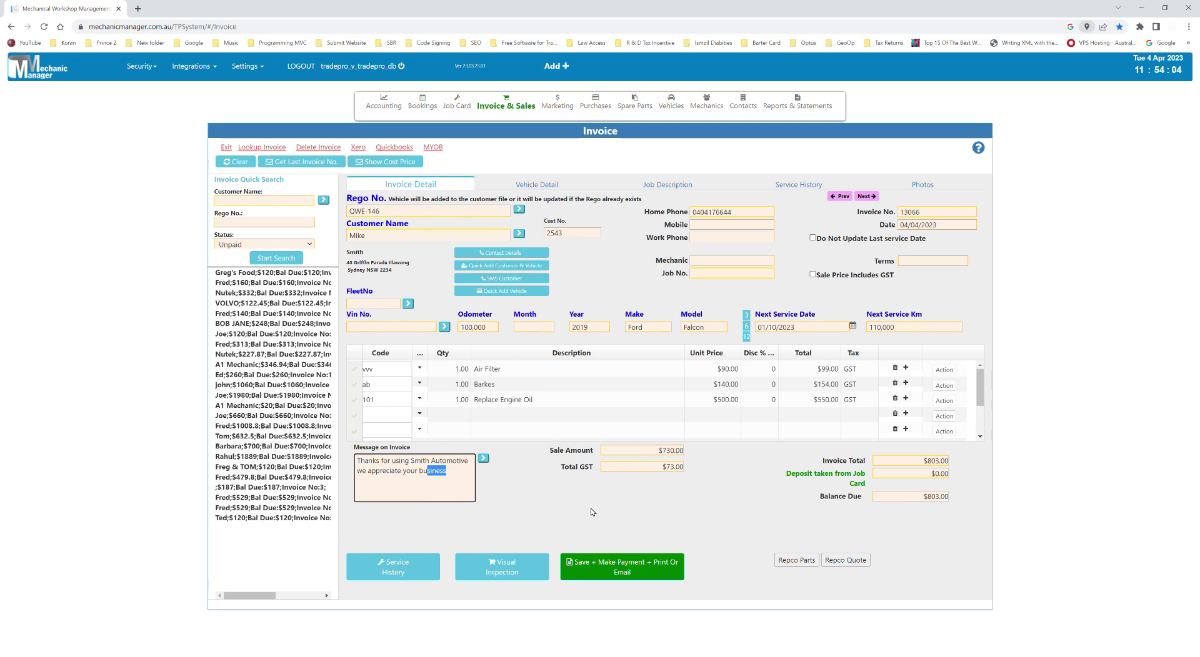
left_click(612, 576)
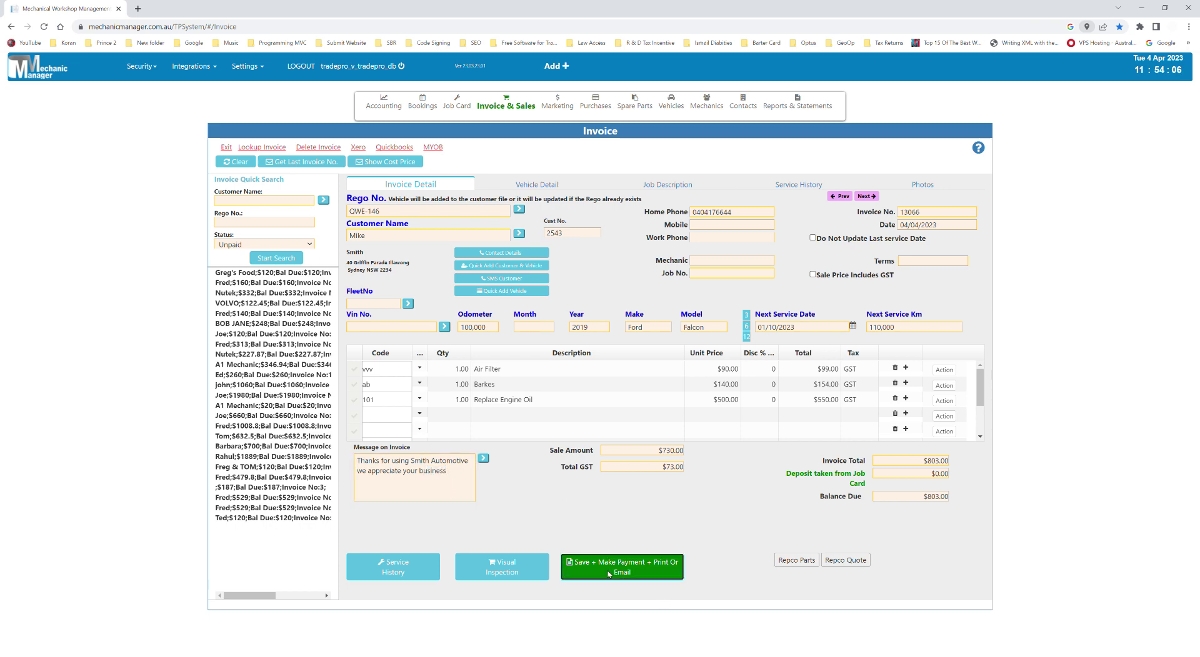
left_click(631, 324)
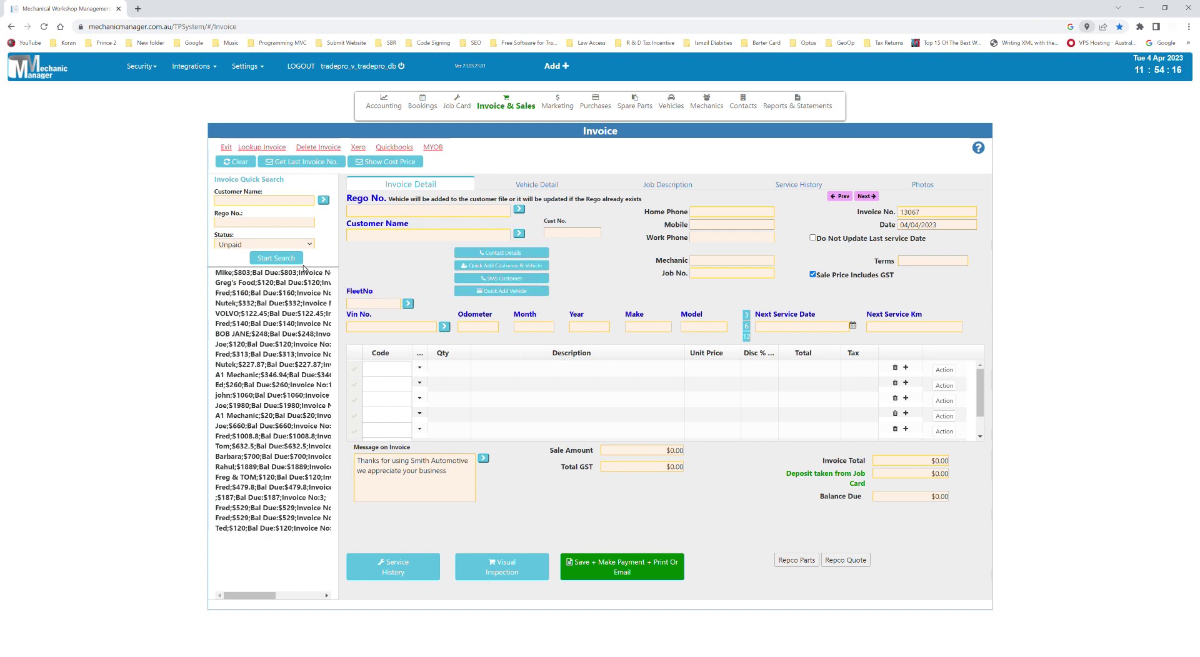
Step: Start a new blank invoice, and reopen the just-saved $803 invoice from the unpaid invoices
left_click(489, 107)
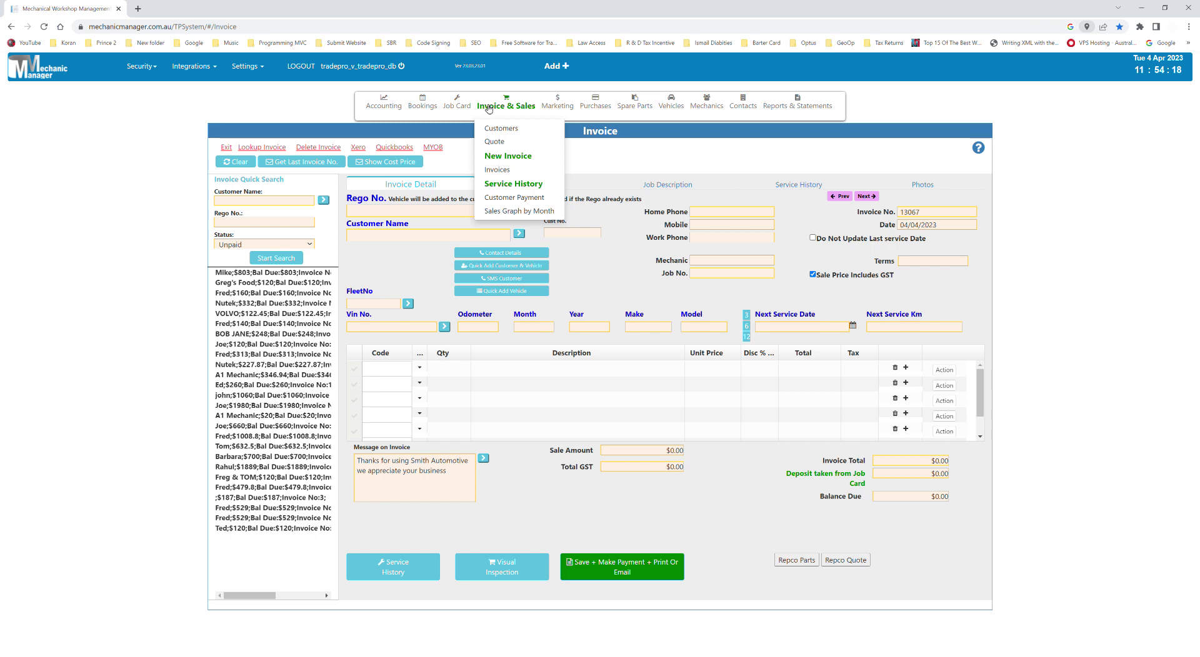
left_click(514, 158)
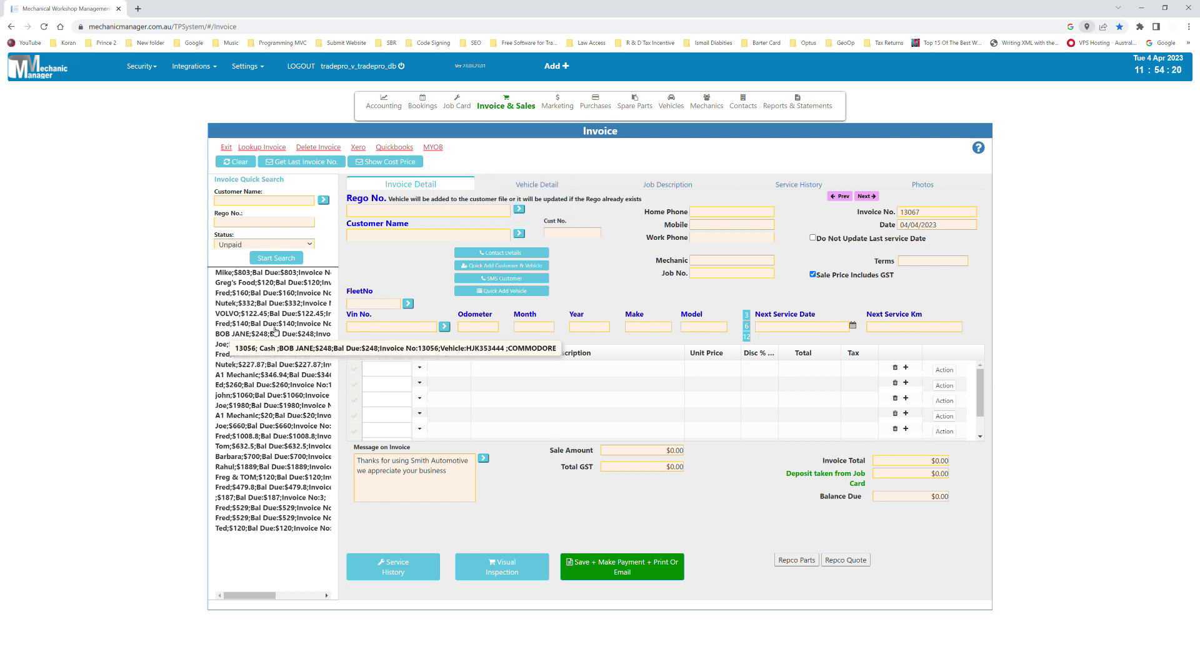
left_click(238, 276)
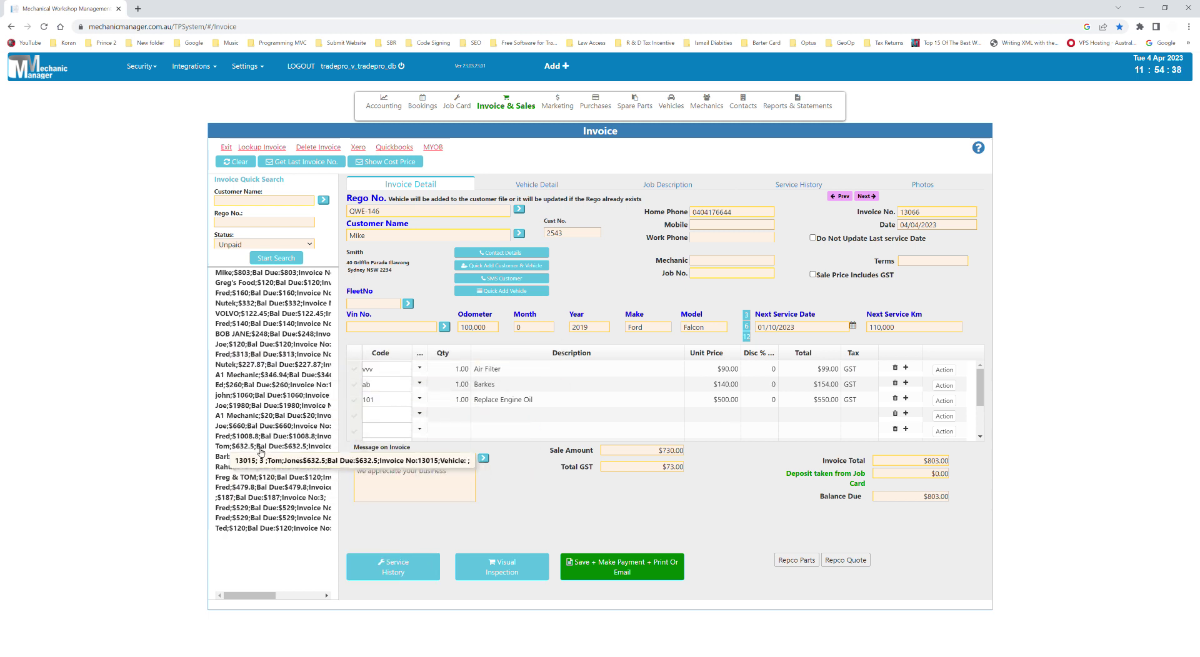
Step: Open A1 Mechanic's unpaid $20 invoice and examine all past invoices in its vehicle's service history
left_click(249, 417)
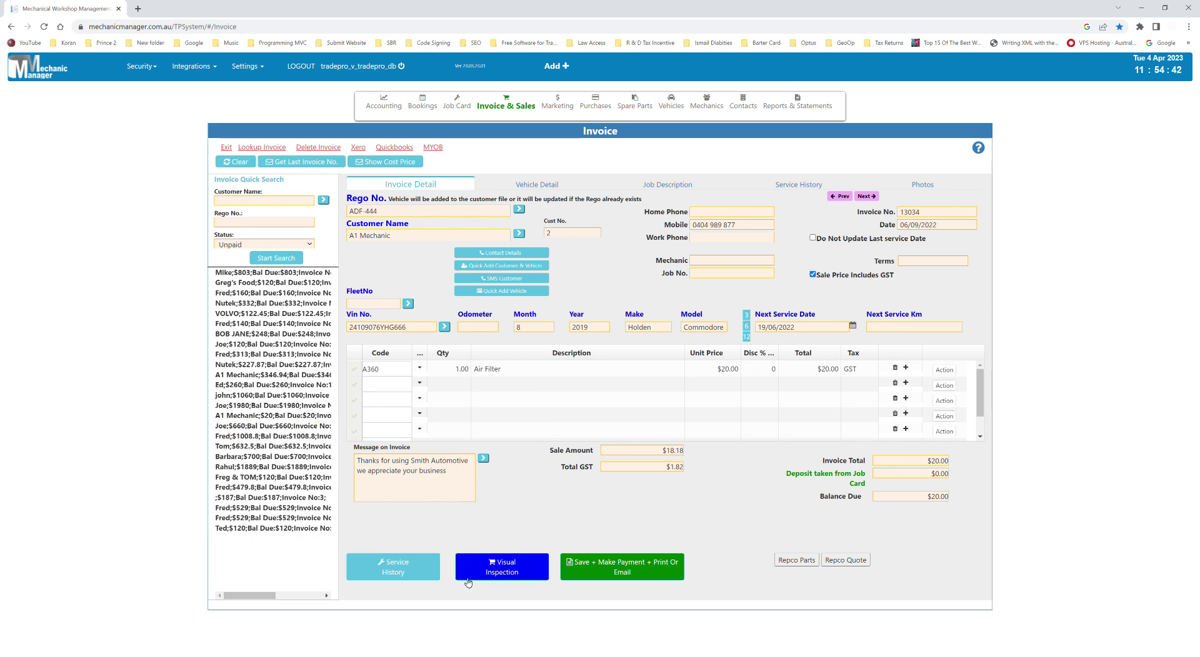
left_click(410, 562)
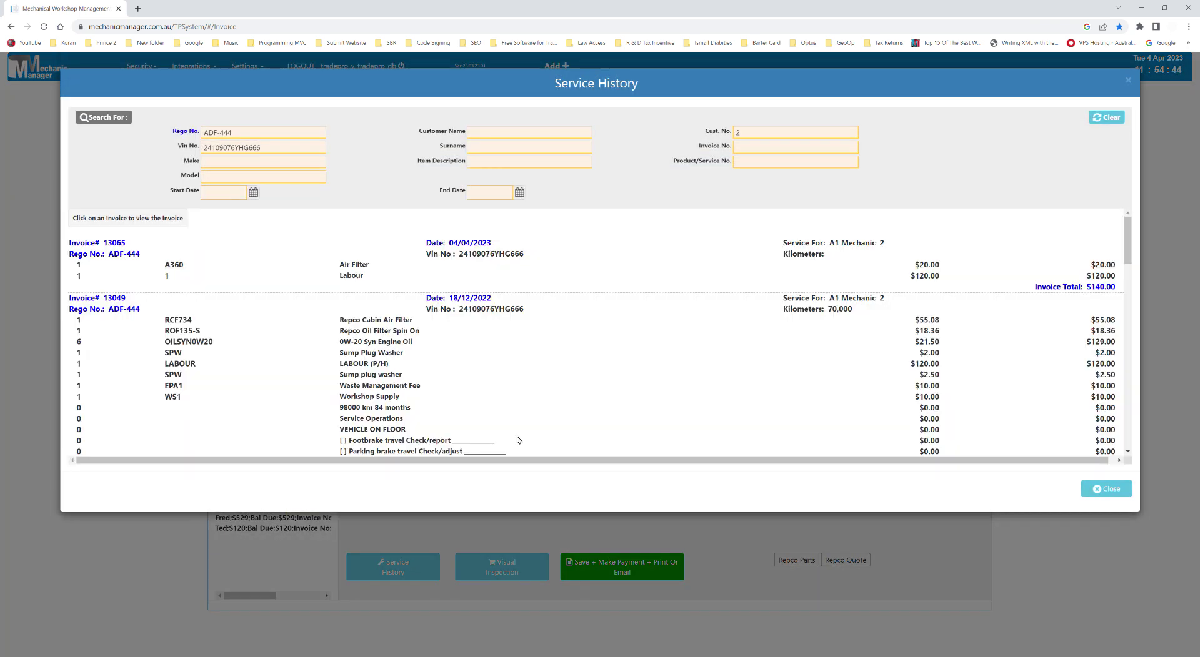
scroll(624, 382, "down", 5)
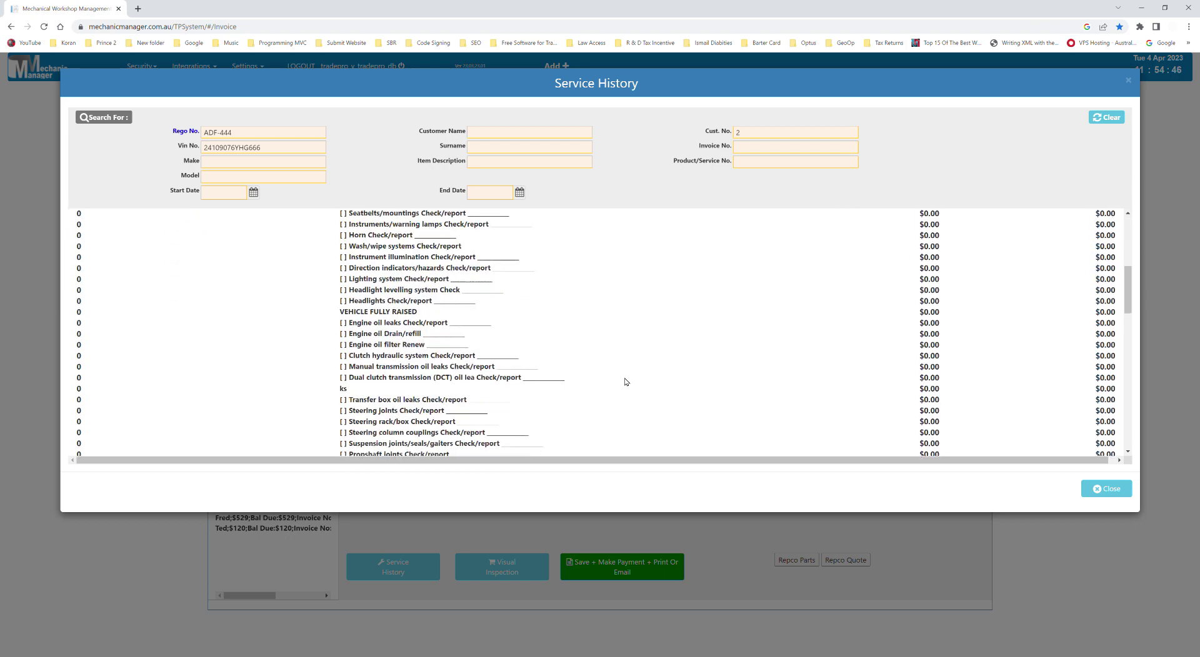
scroll(626, 381, "down", 10)
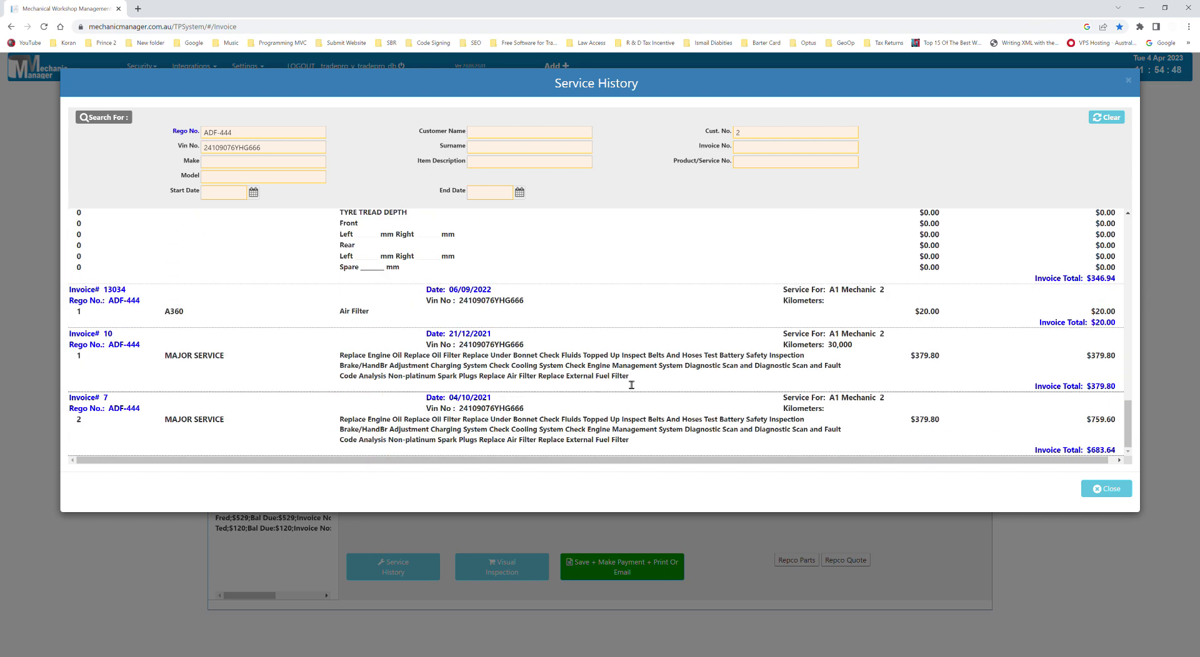
scroll(631, 385, "up", 15)
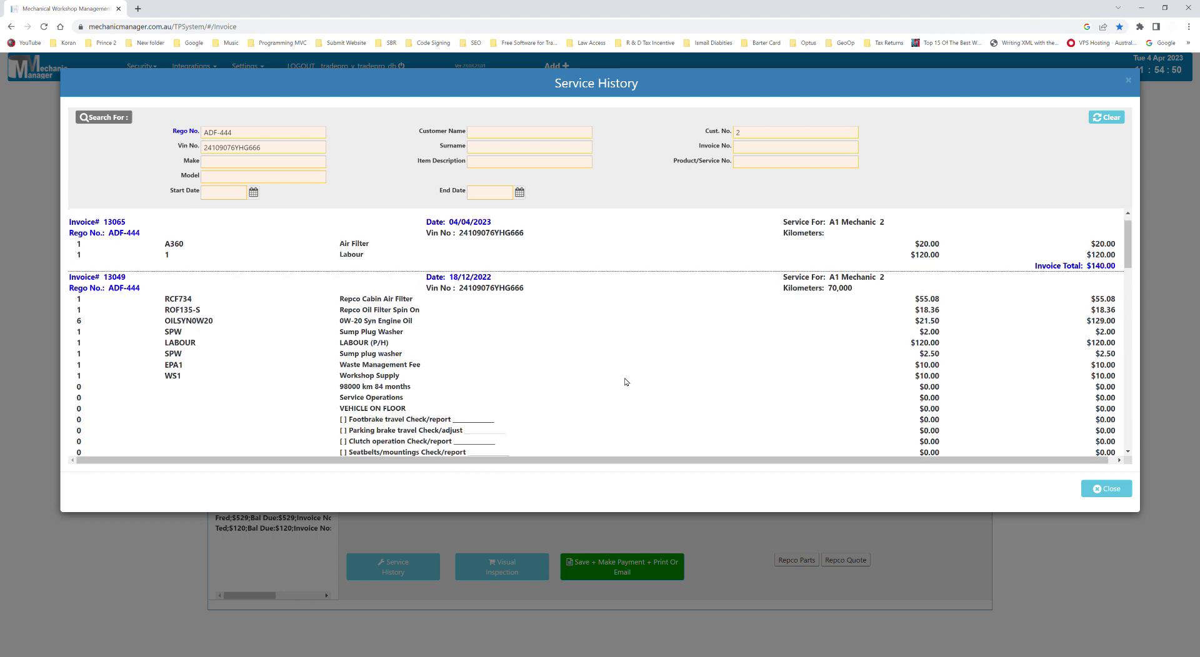
scroll(625, 381, "down", 4)
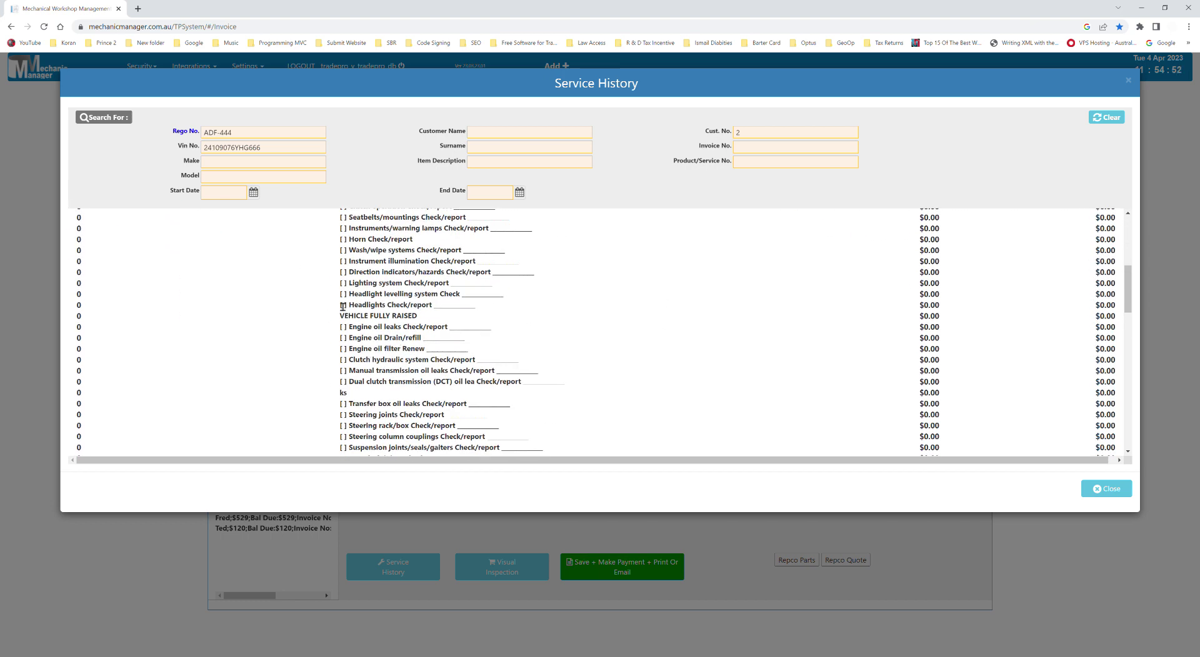
scroll(456, 329, "down", 10)
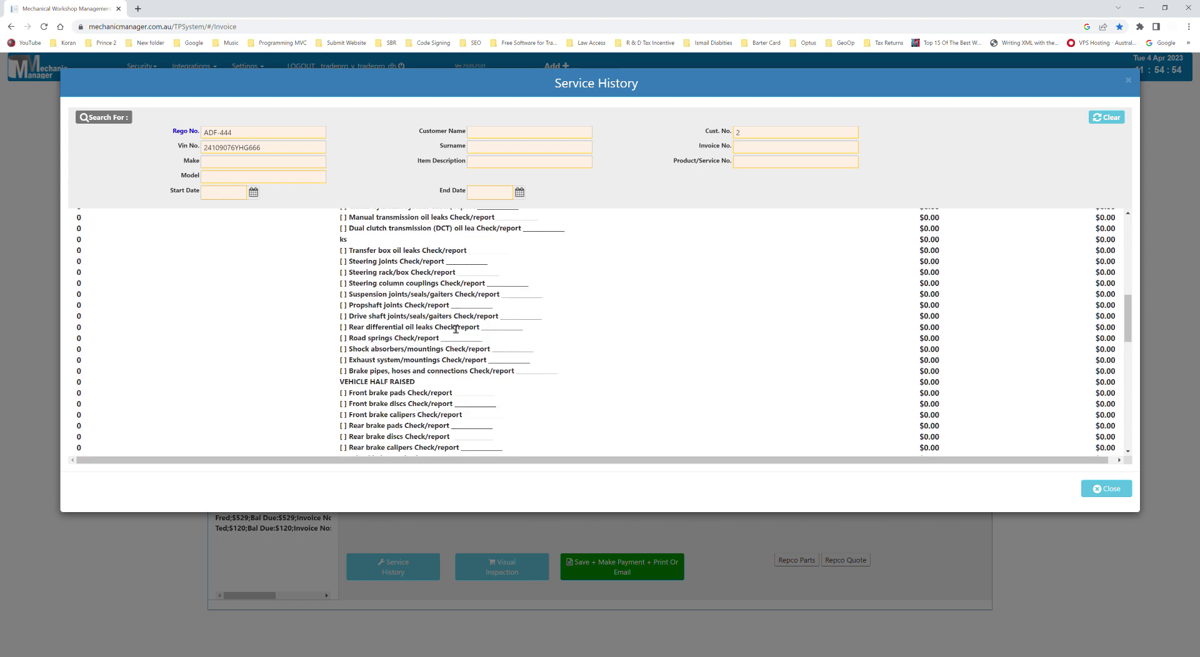
scroll(450, 326, "down", 5)
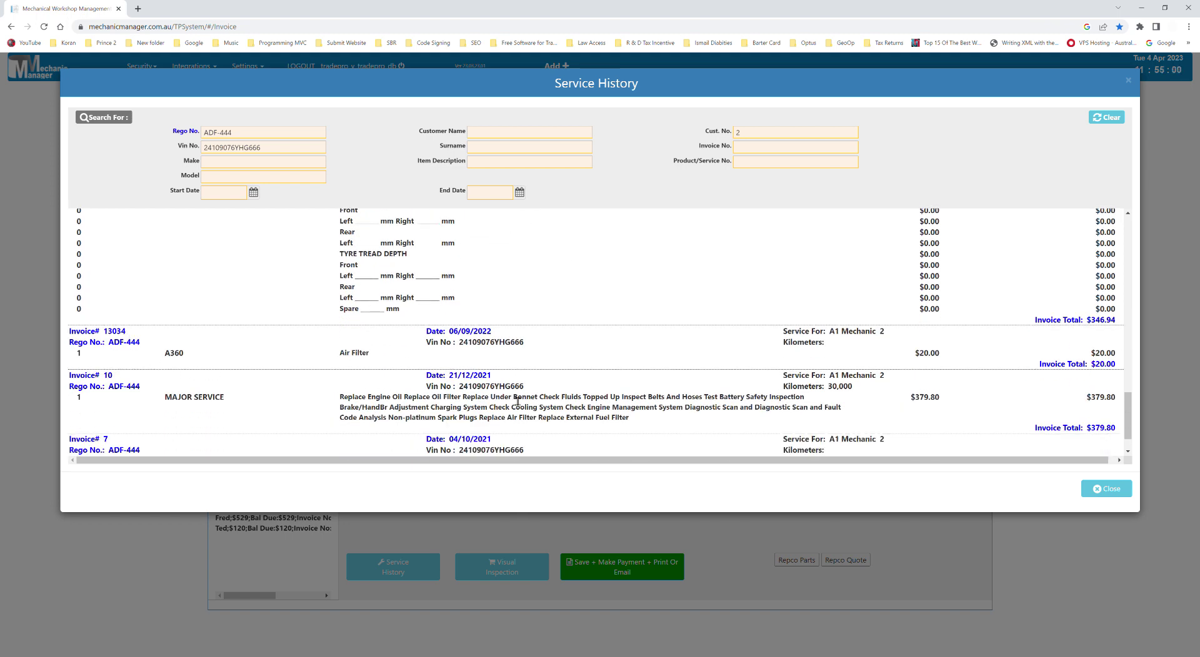
scroll(518, 400, "down", 1)
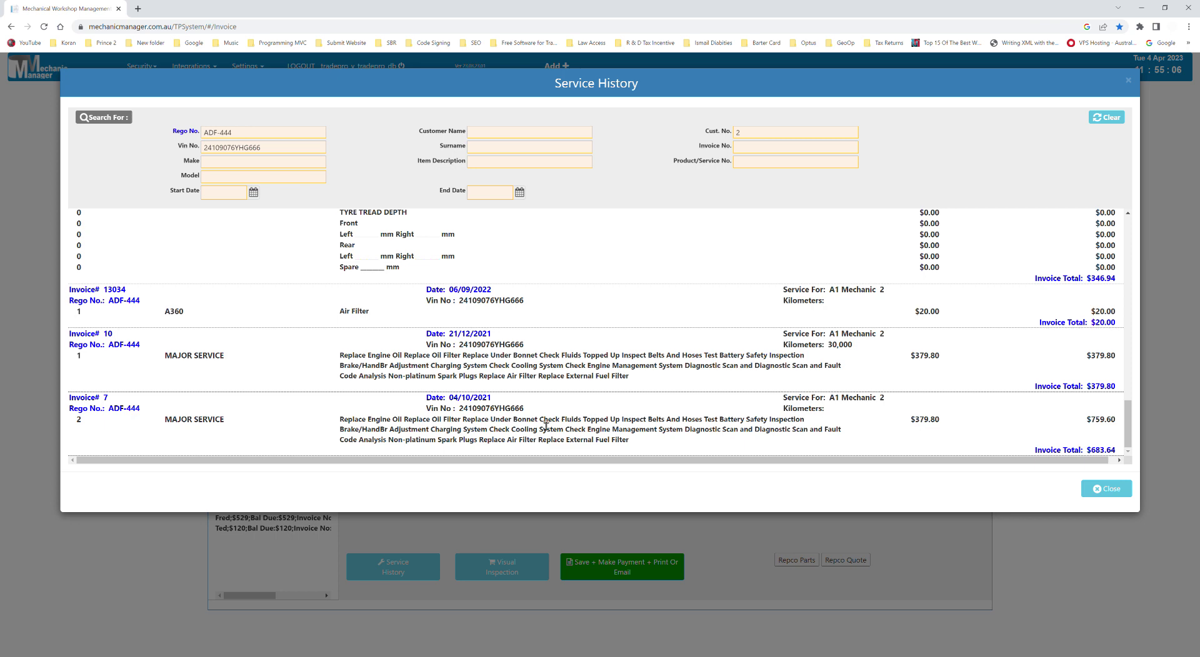
Step: From the vehicle's service history, view the invoice dated 04/10/2021 and the one dated 04/04/2023
left_click(524, 440)
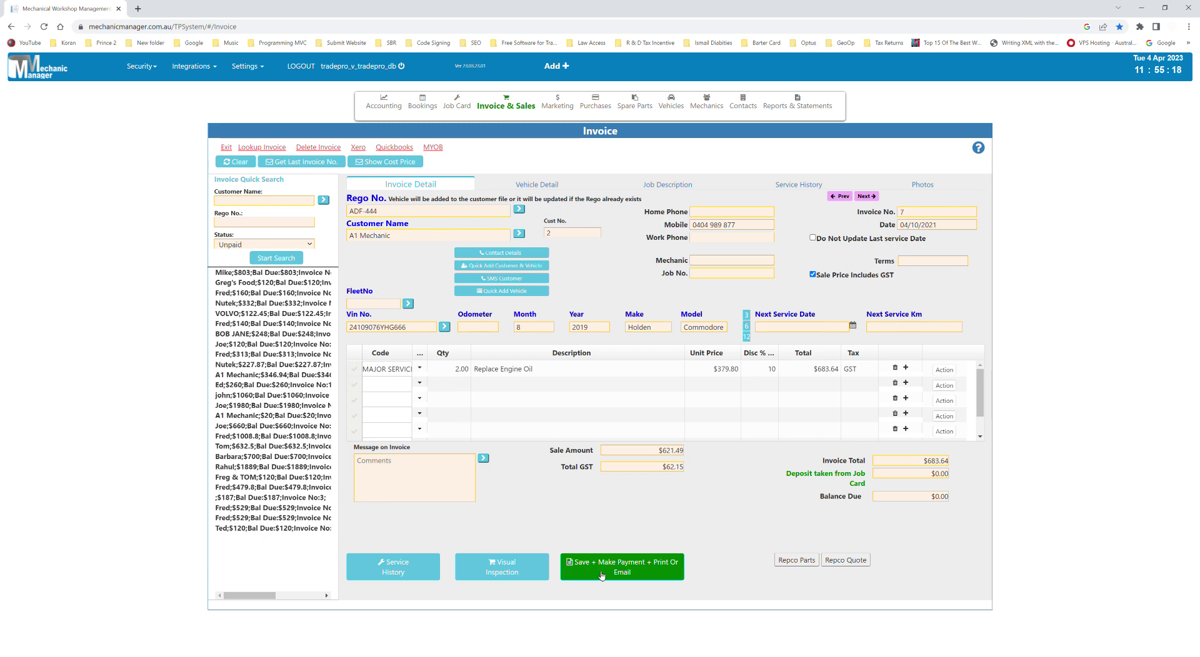
left_click(395, 578)
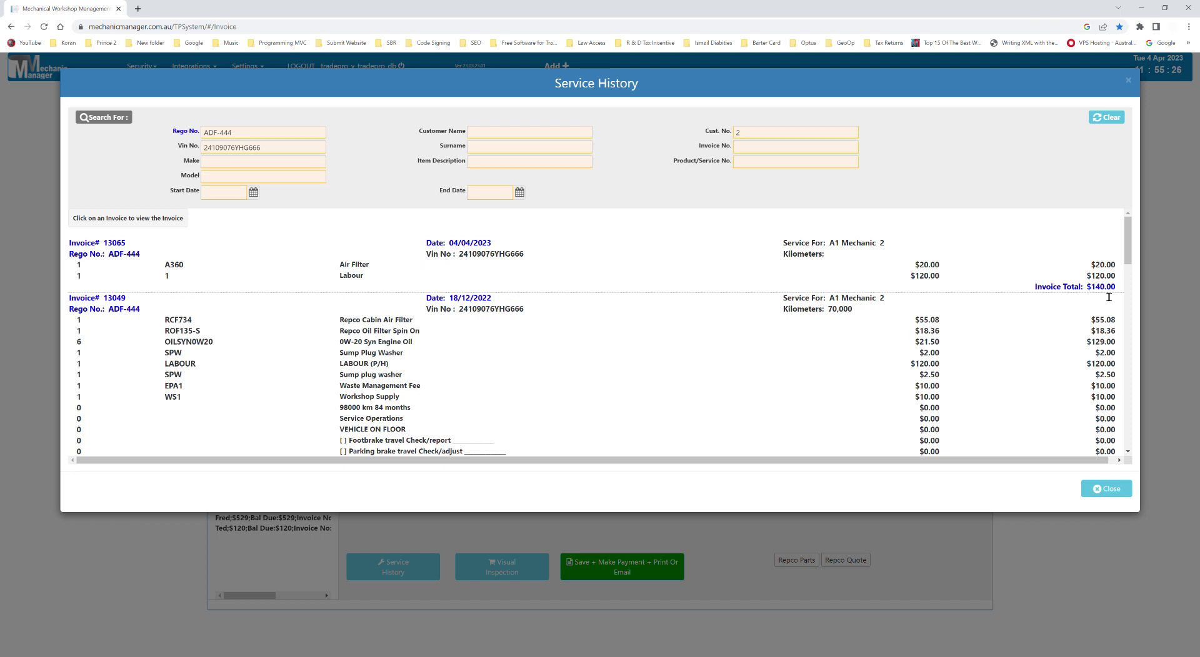
left_click_drag(1093, 291, 1151, 293)
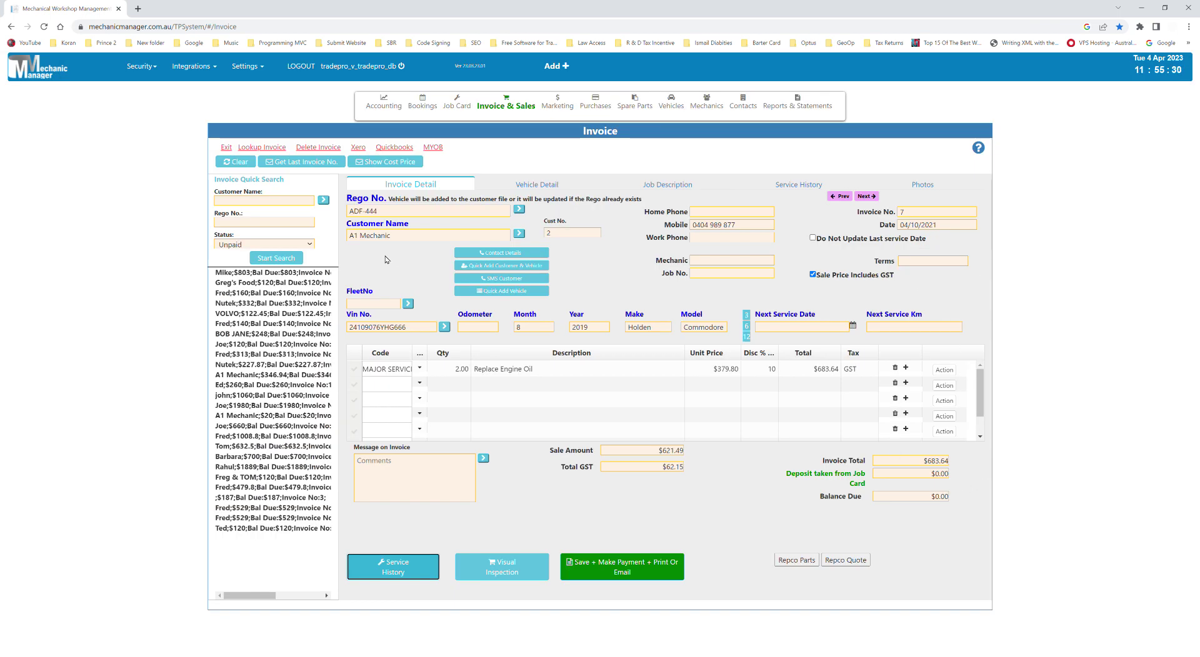
left_click(395, 571)
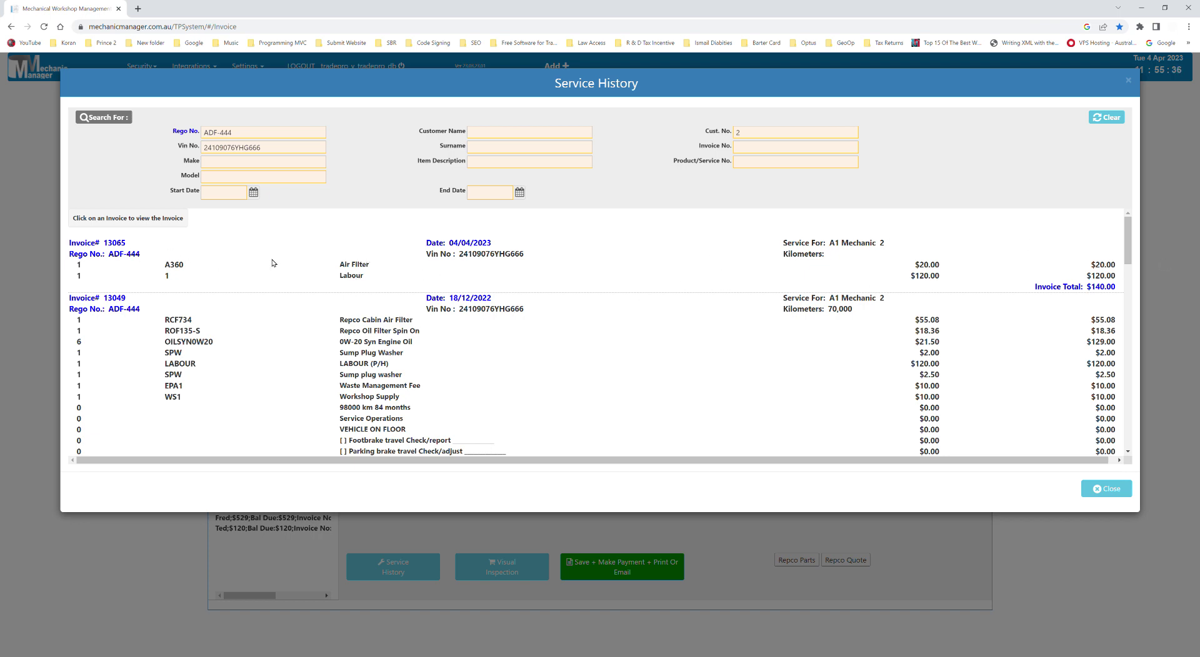
left_click(384, 265)
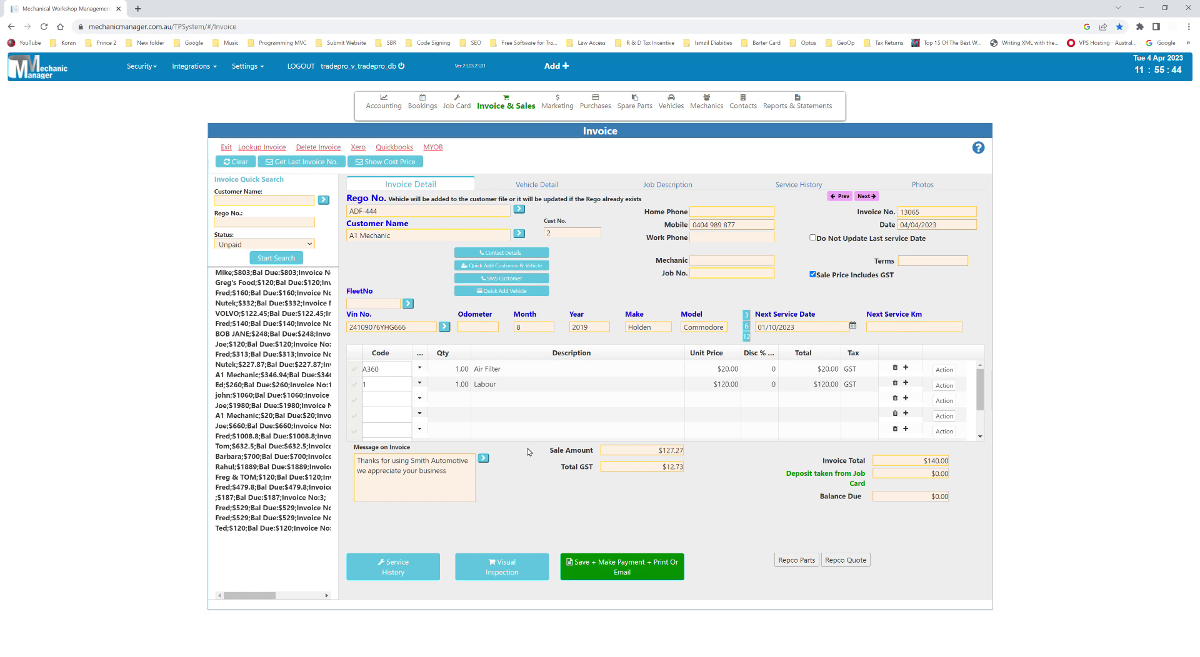
Step: In the invoice's visual inspection, rate Battery and Wheel Alignment as Good, Fan Belt as Urgent and Steering as Needs Attentions
left_click(511, 564)
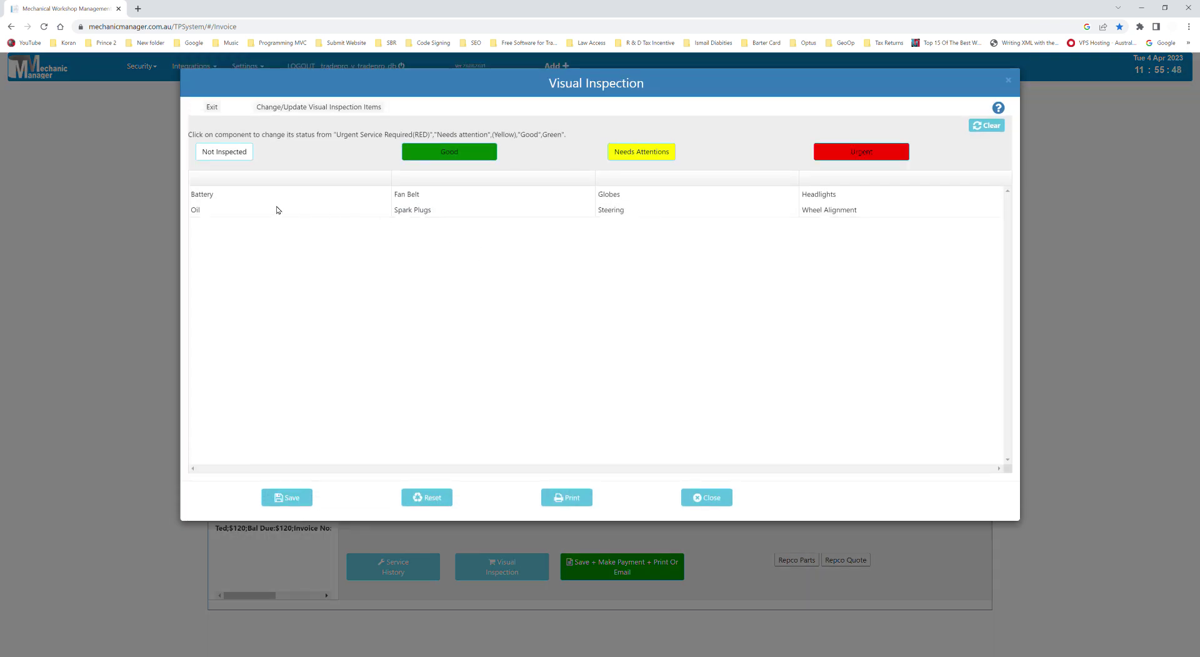
left_click(212, 197)
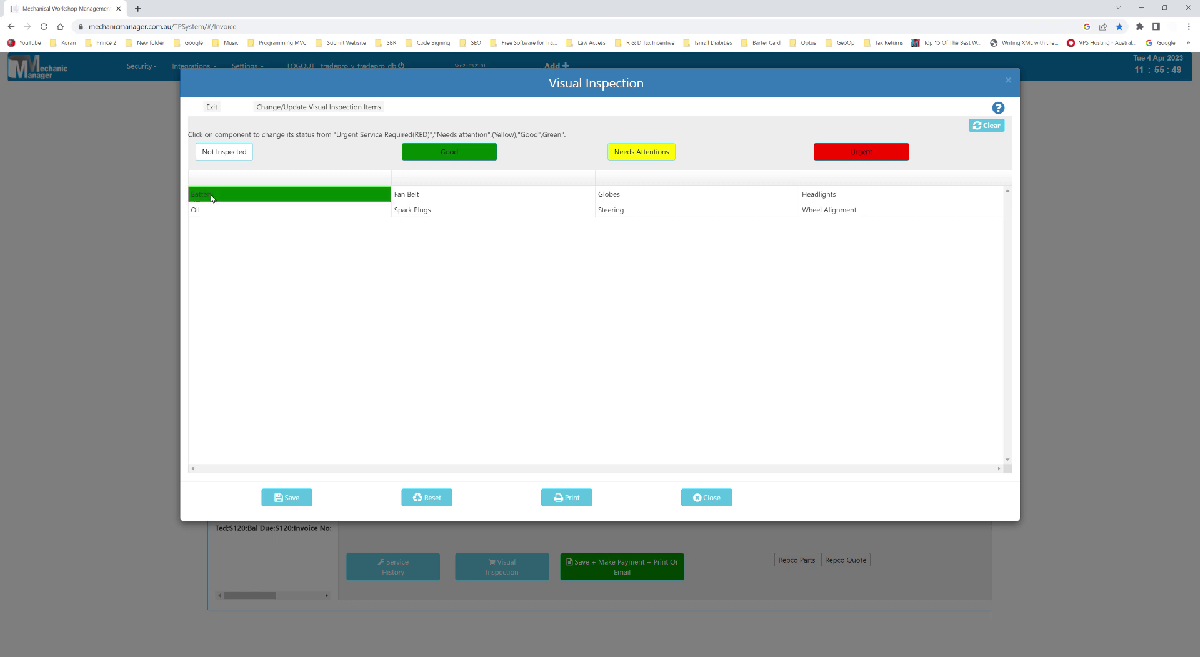
left_click(412, 196)
left_click(411, 196)
left_click(411, 197)
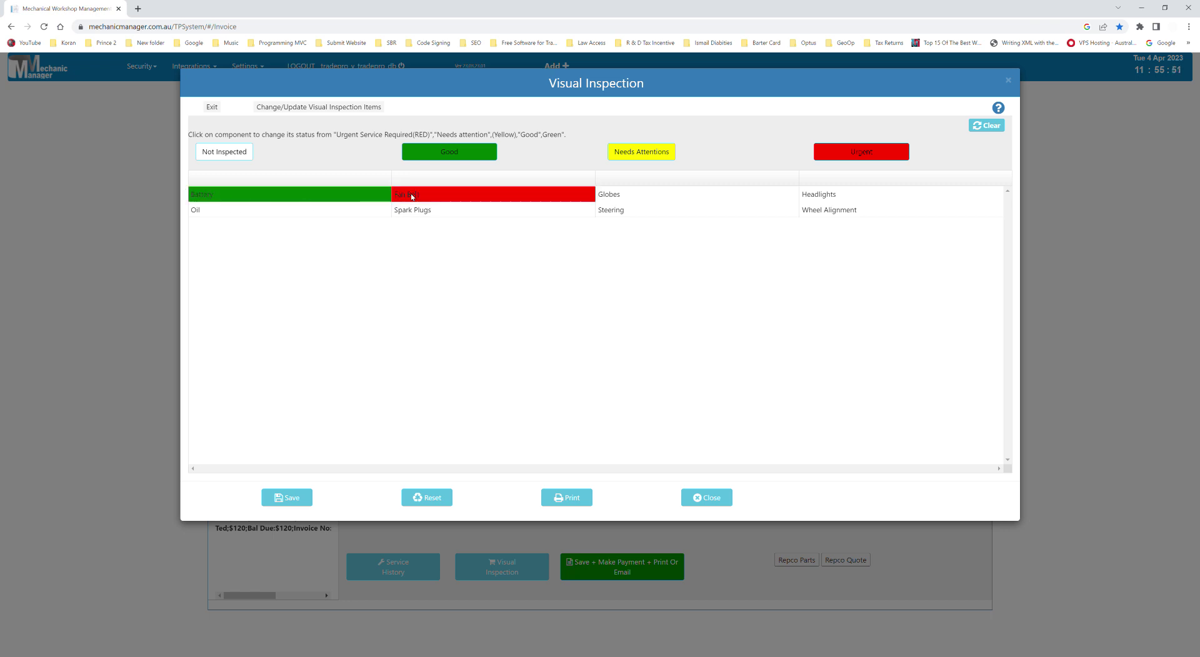
left_click(631, 212)
left_click(631, 211)
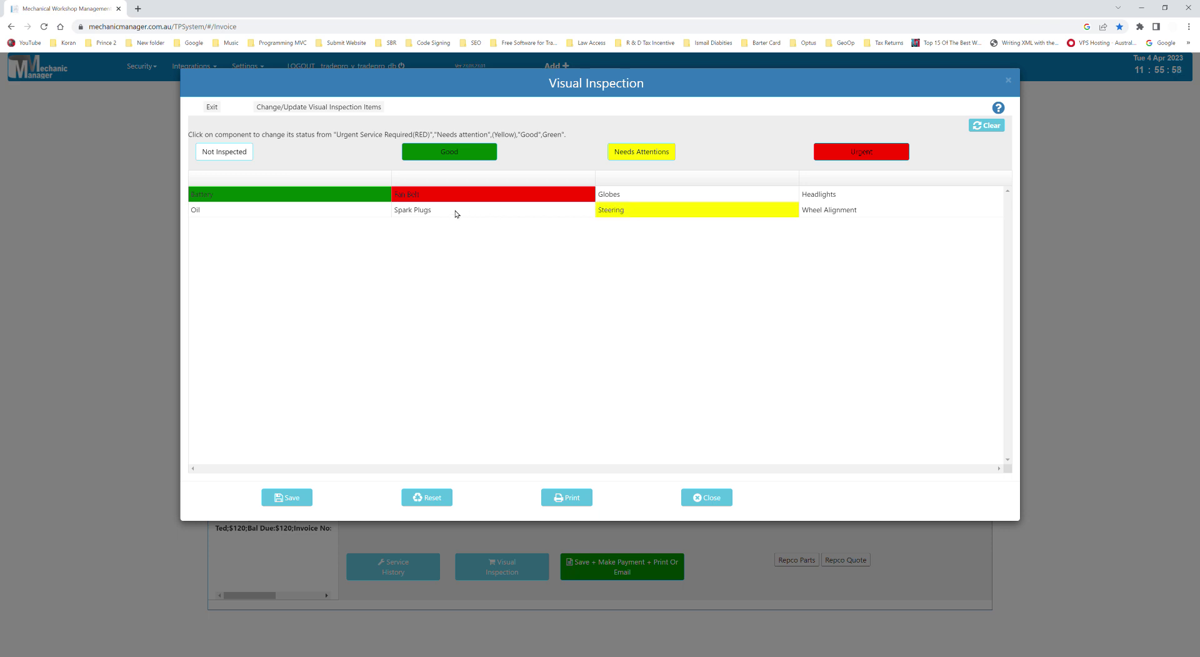
left_click(858, 215)
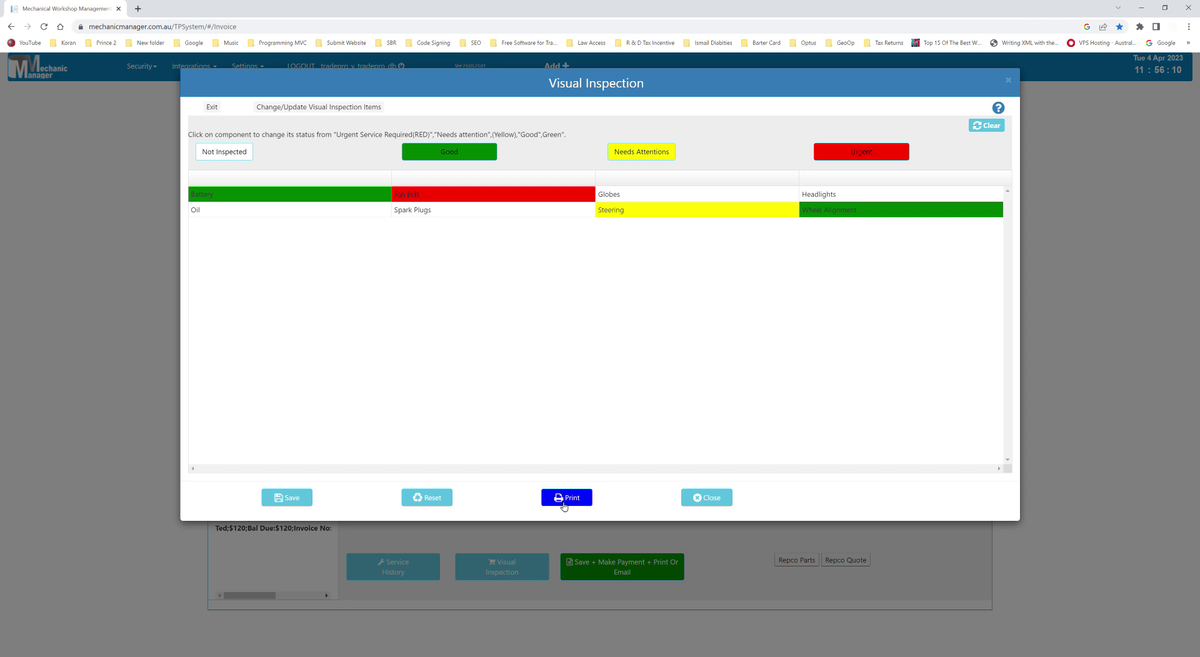
Step: Save the visual inspection ratings and return to the invoice
left_click(298, 504)
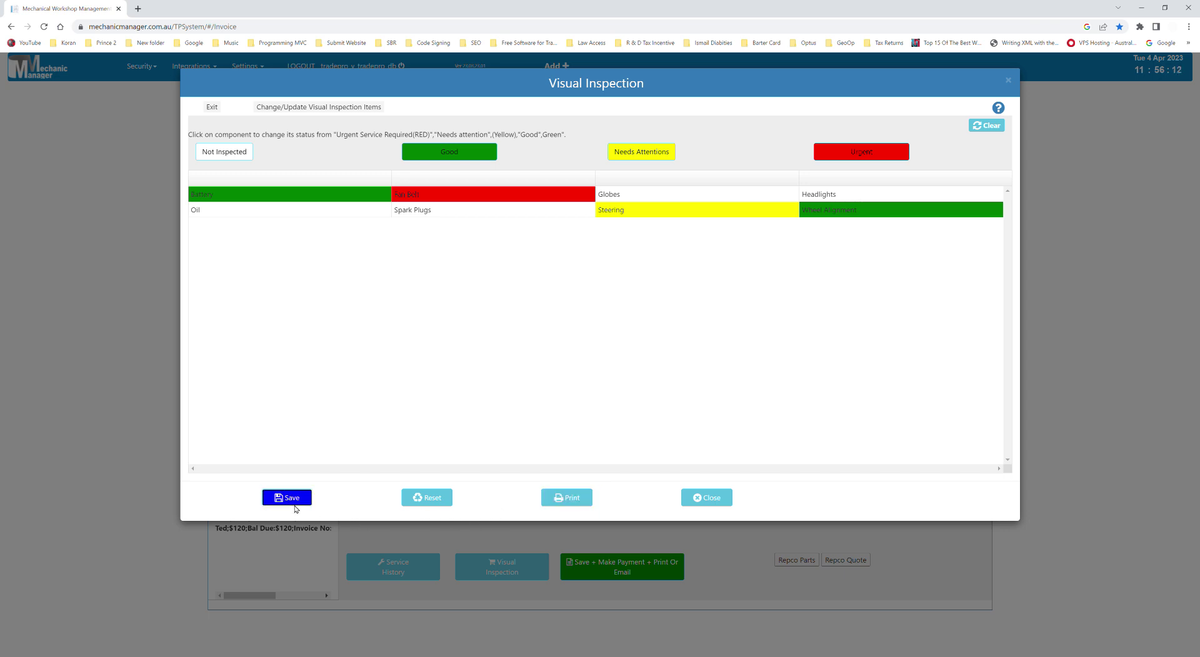
left_click(719, 120)
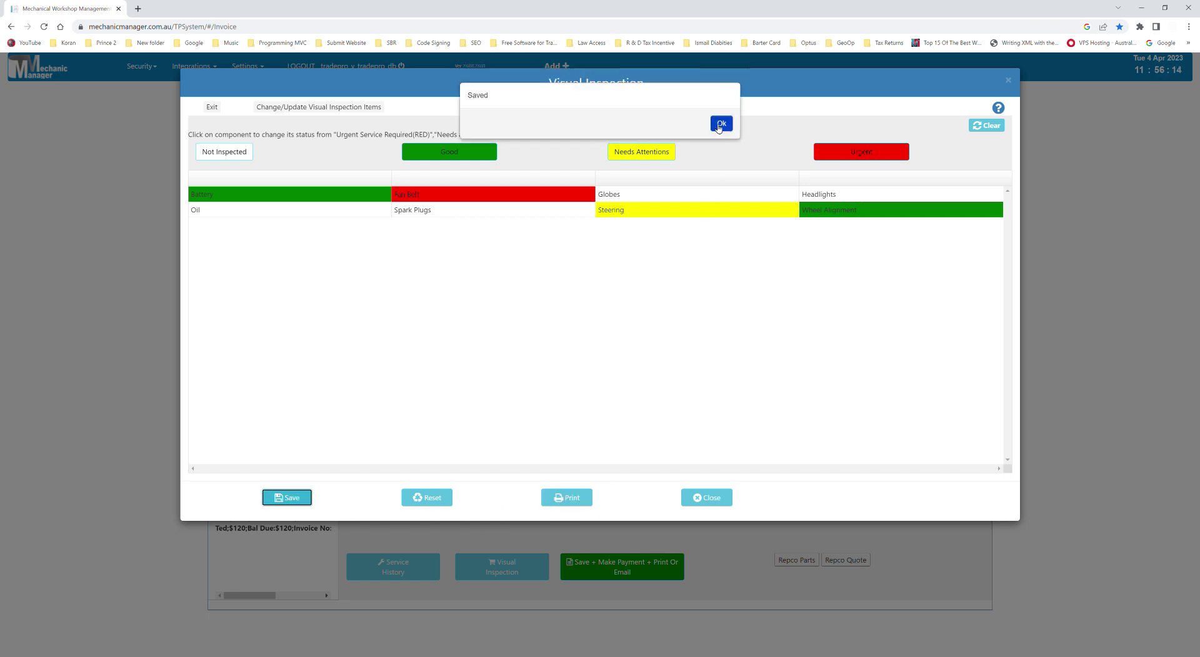
left_click(720, 498)
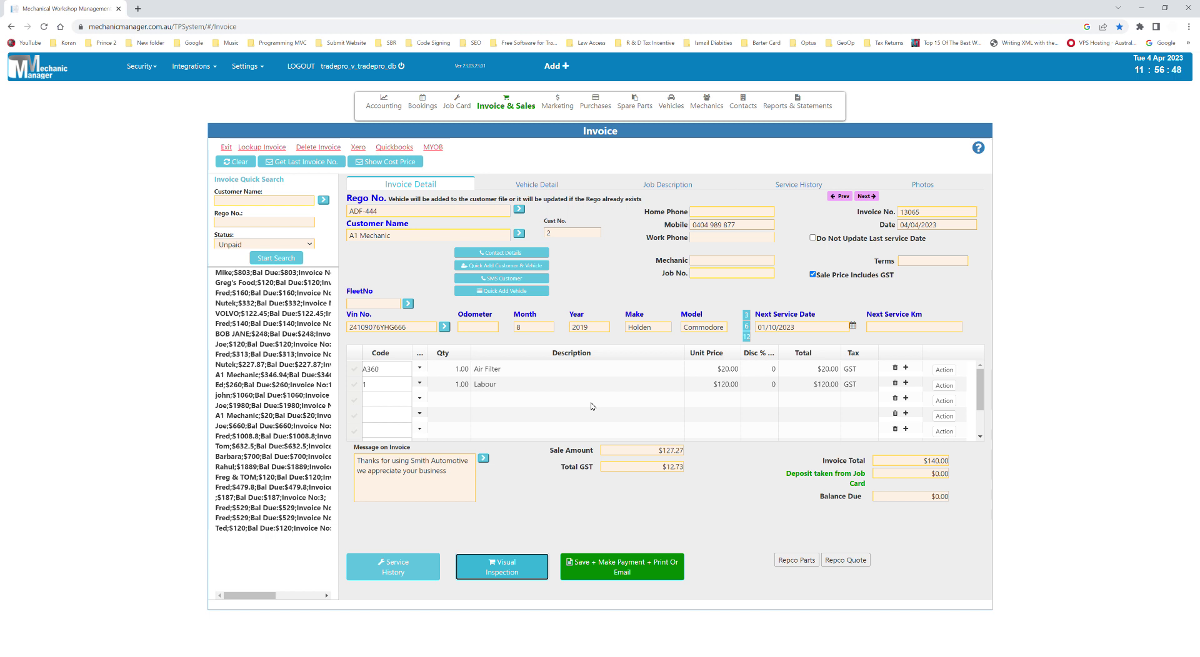
Step: Open the Profit & Loss accounting report, review its revenue, cost of sales, expenses and net profit, and close it
left_click(817, 106)
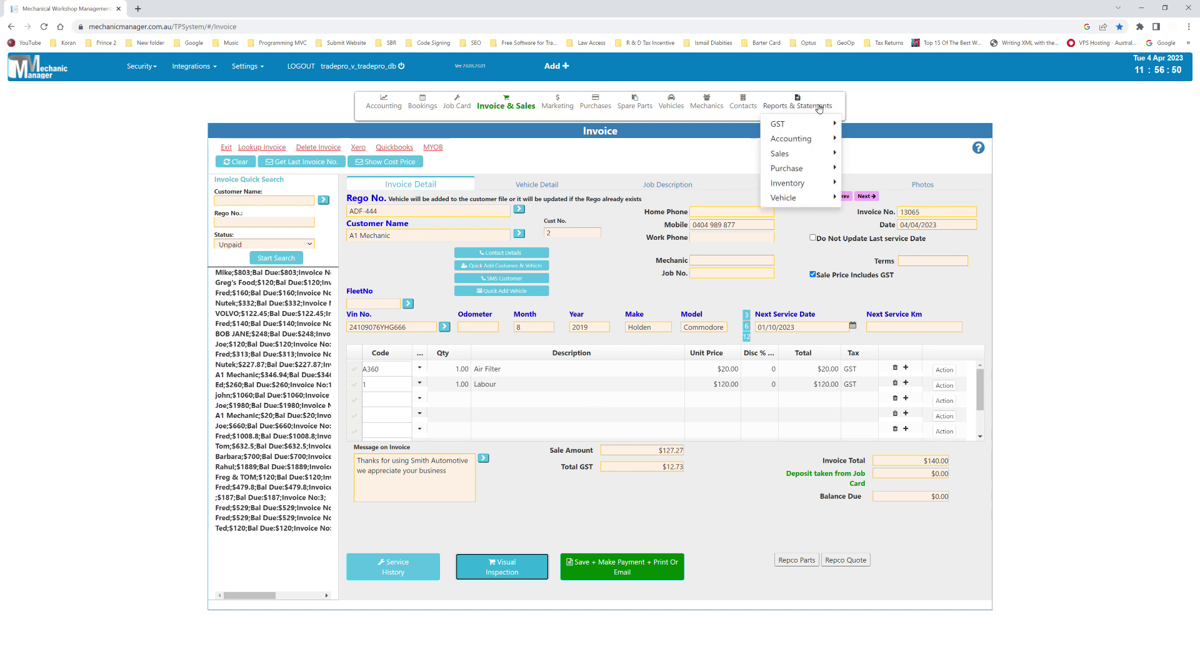
mouse_move(821, 126)
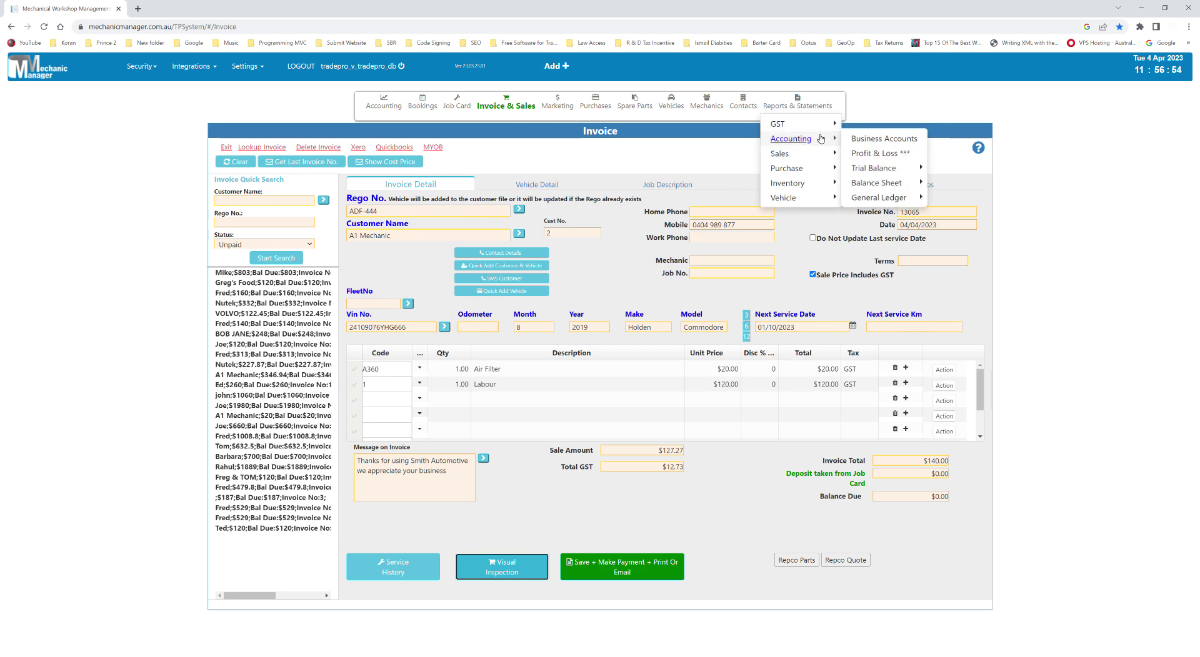
left_click(875, 153)
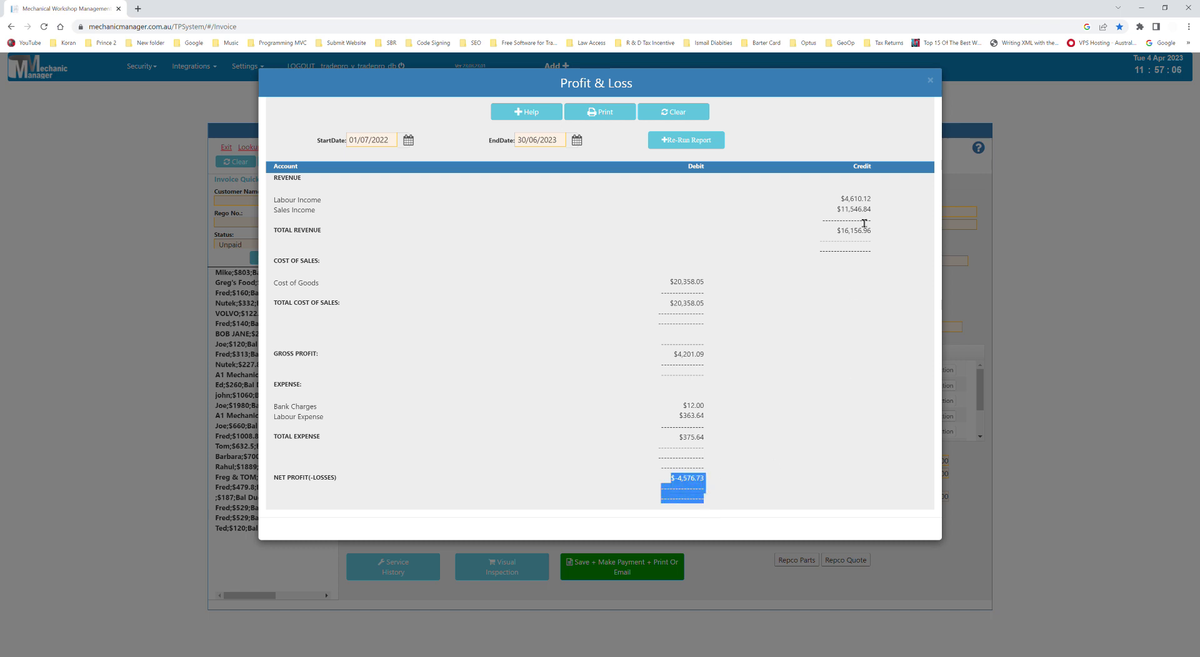
left_click(932, 82)
left_click(806, 108)
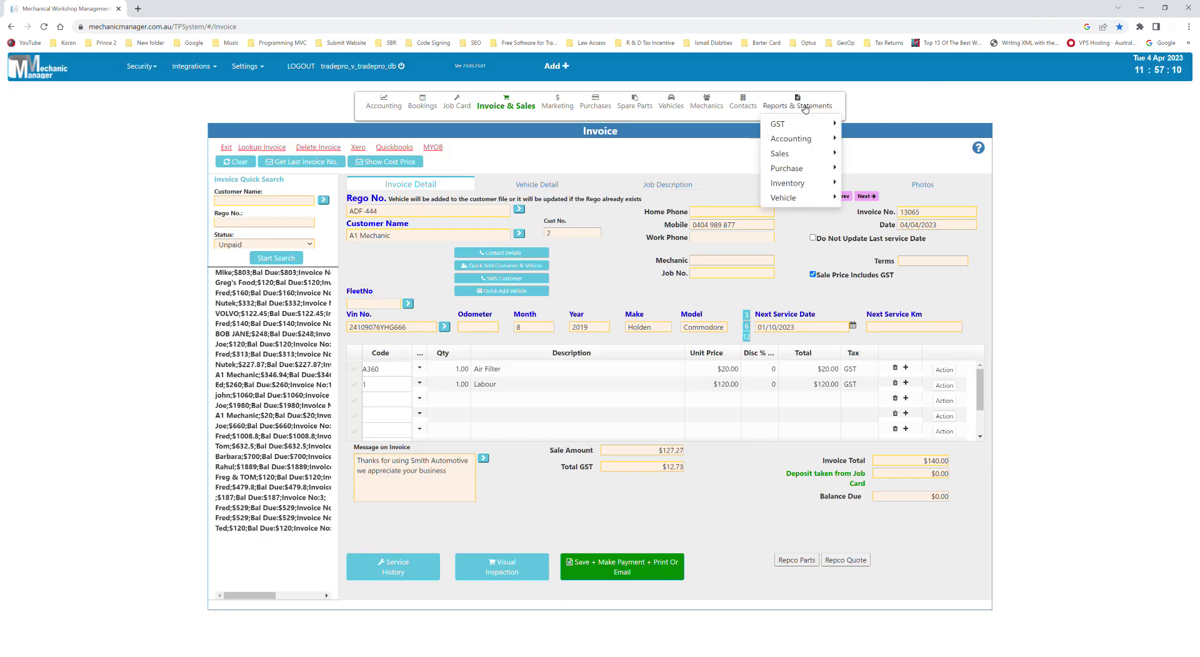
mouse_move(830, 155)
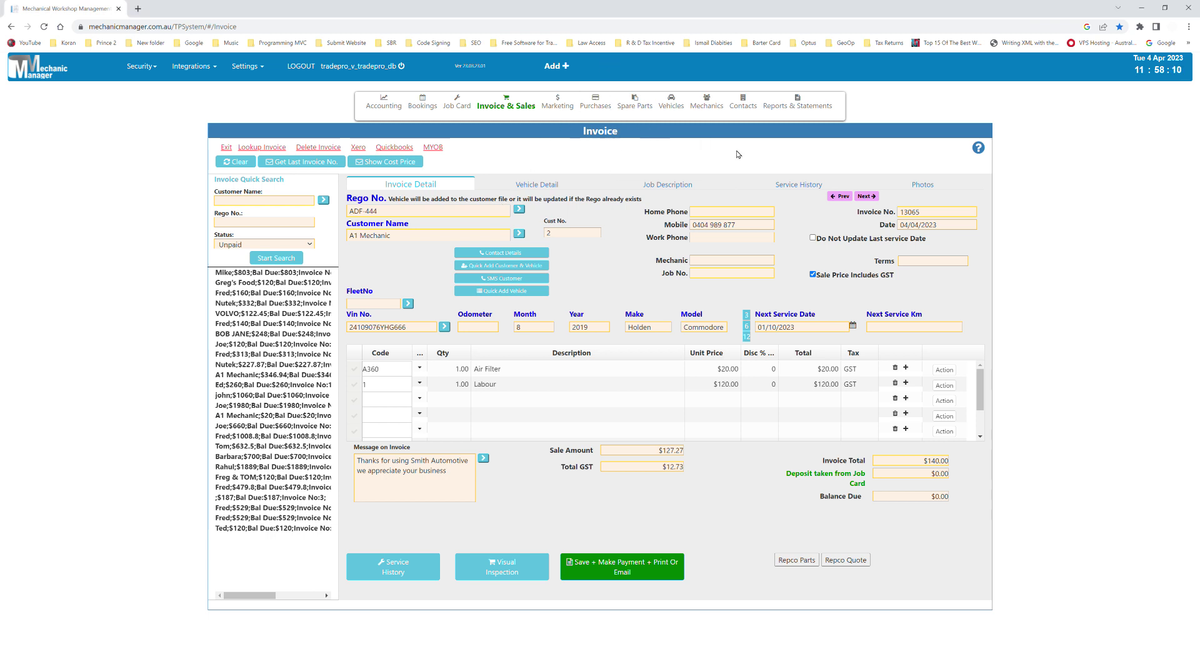
left_click(795, 108)
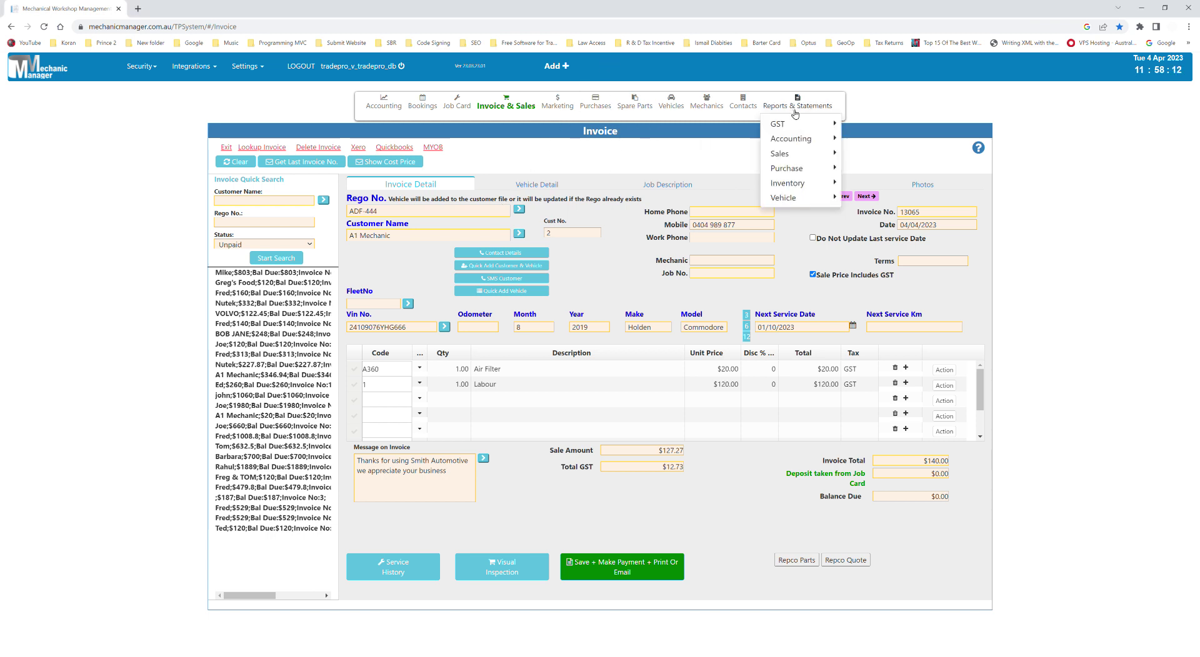